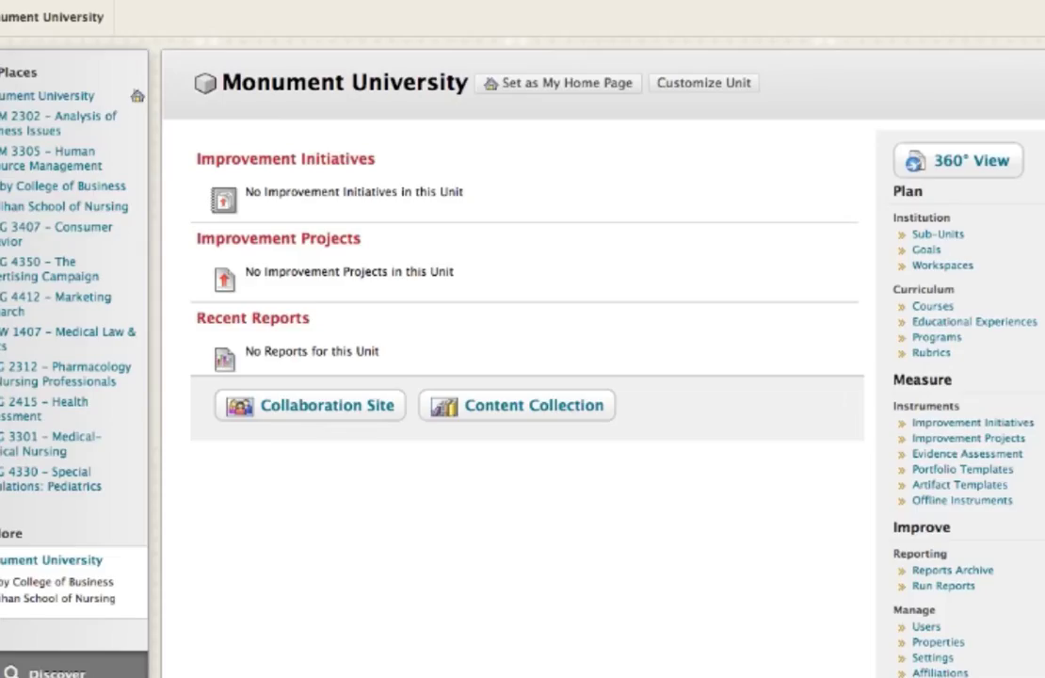
Draft a first assessment project and select the GEO-2 goal for its collection
{"action": "left_click", "coordinate": [979, 453]}
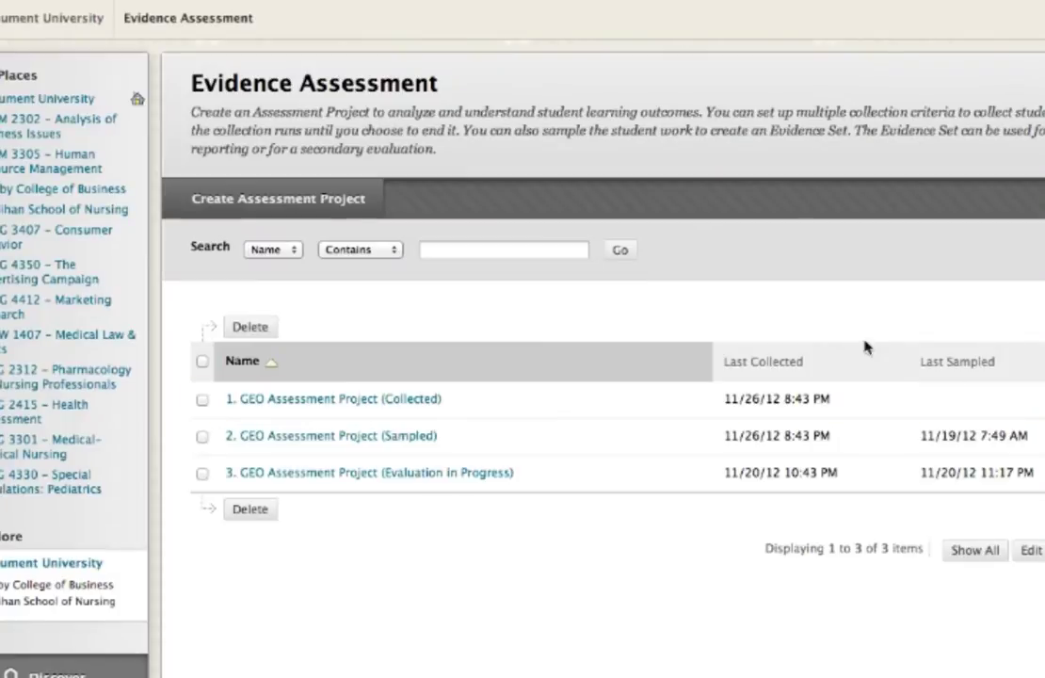
{"action": "left_click", "coordinate": [358, 200]}
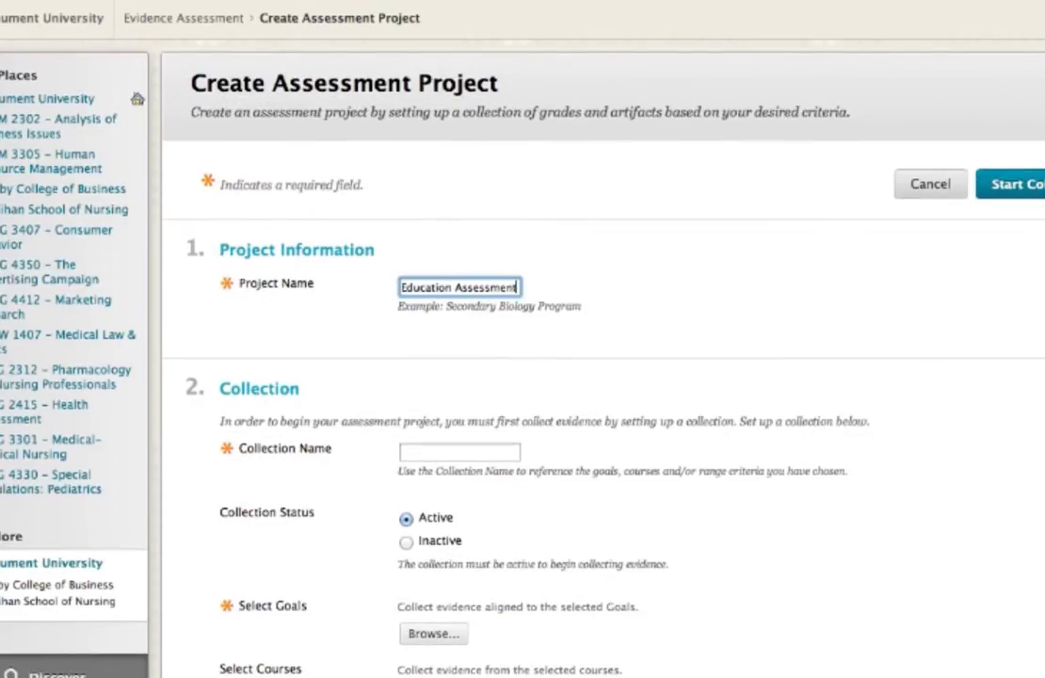
{"action": "left_click", "coordinate": [438, 452]}
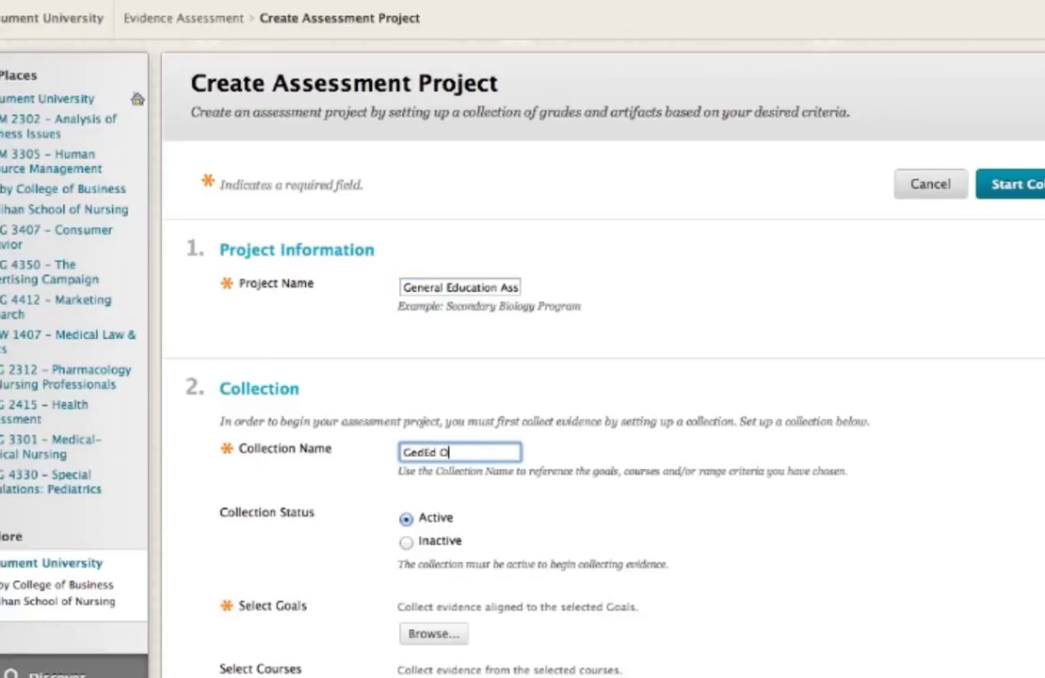
{"action": "scroll", "coordinate": [663, 355], "scroll_direction": "down", "scroll_amount": 4}
{"action": "left_click", "coordinate": [466, 372]}
{"action": "scroll", "coordinate": [900, 188], "scroll_direction": "down", "scroll_amount": 10}
{"action": "scroll", "coordinate": [899, 188], "scroll_direction": "down", "scroll_amount": 15}
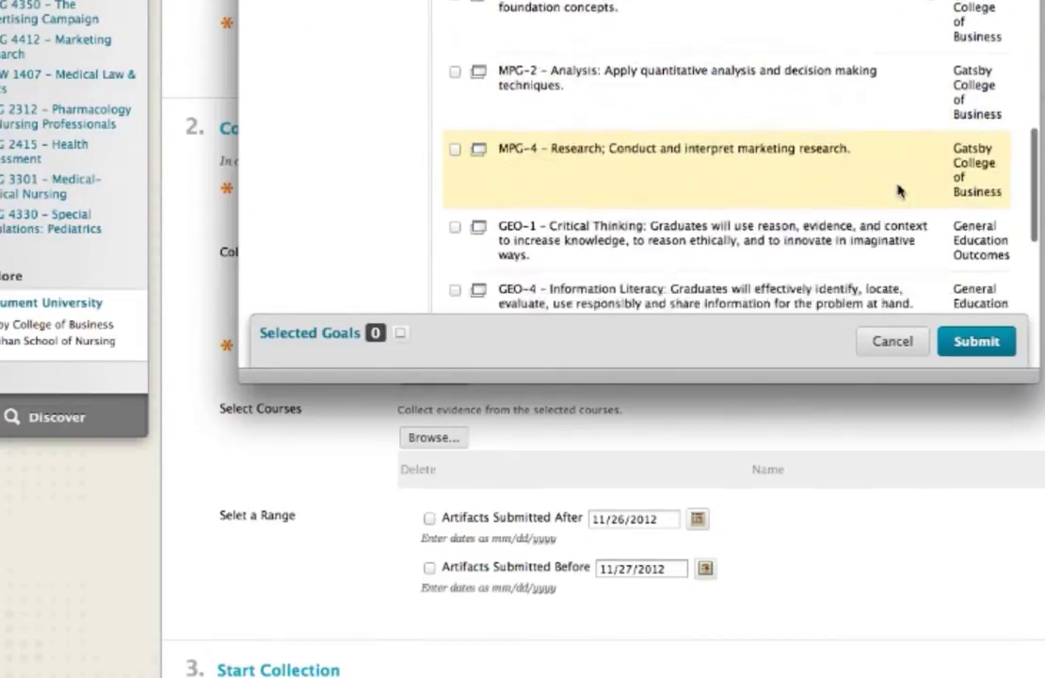
{"action": "left_click", "coordinate": [454, 245]}
{"action": "left_click", "coordinate": [976, 341]}
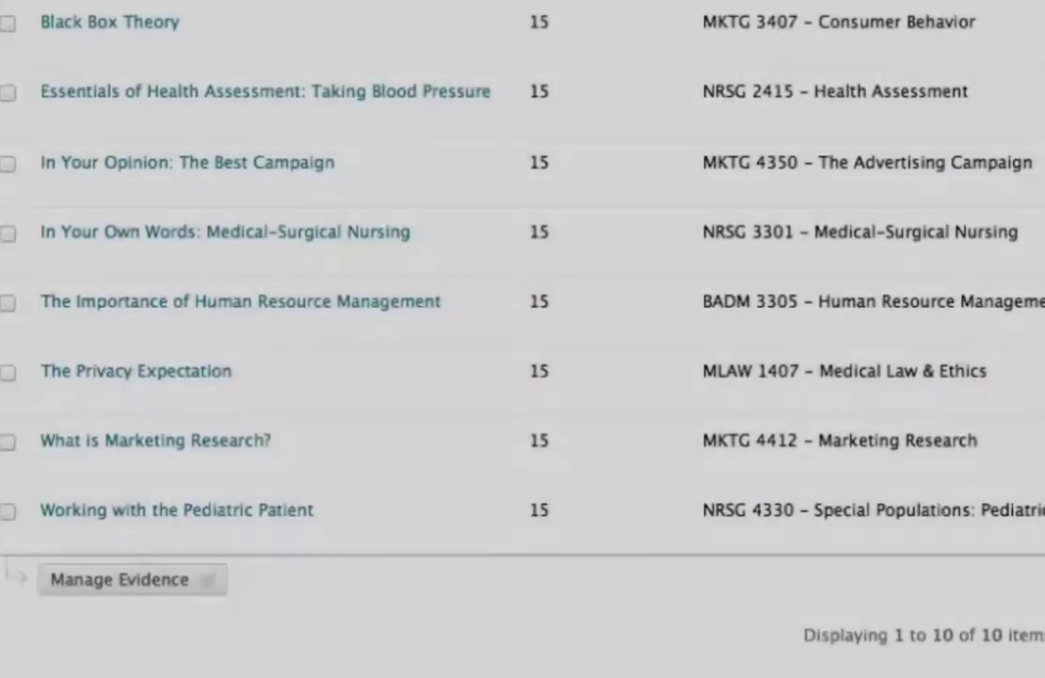
{"action": "scroll", "coordinate": [452, 339], "scroll_direction": "up", "scroll_amount": 3}
{"action": "scroll", "coordinate": [452, 339], "scroll_direction": "up", "scroll_amount": 5}
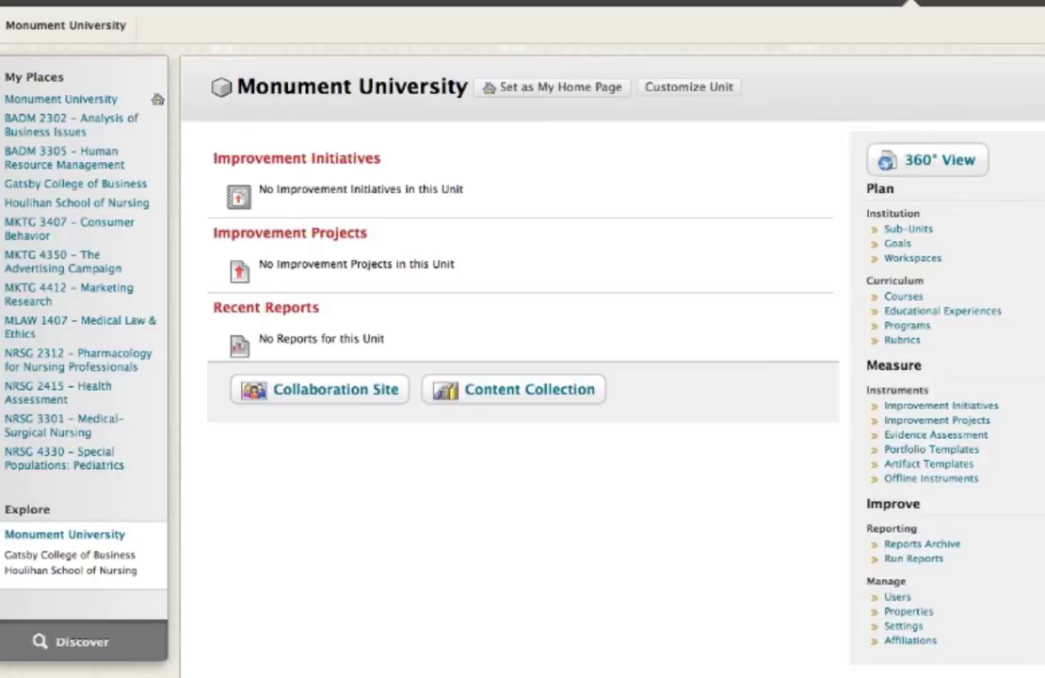
Restart the project as 'General Education Assessment' with collection 'GedEd Obj. No. 2'
{"action": "left_click", "coordinate": [985, 435]}
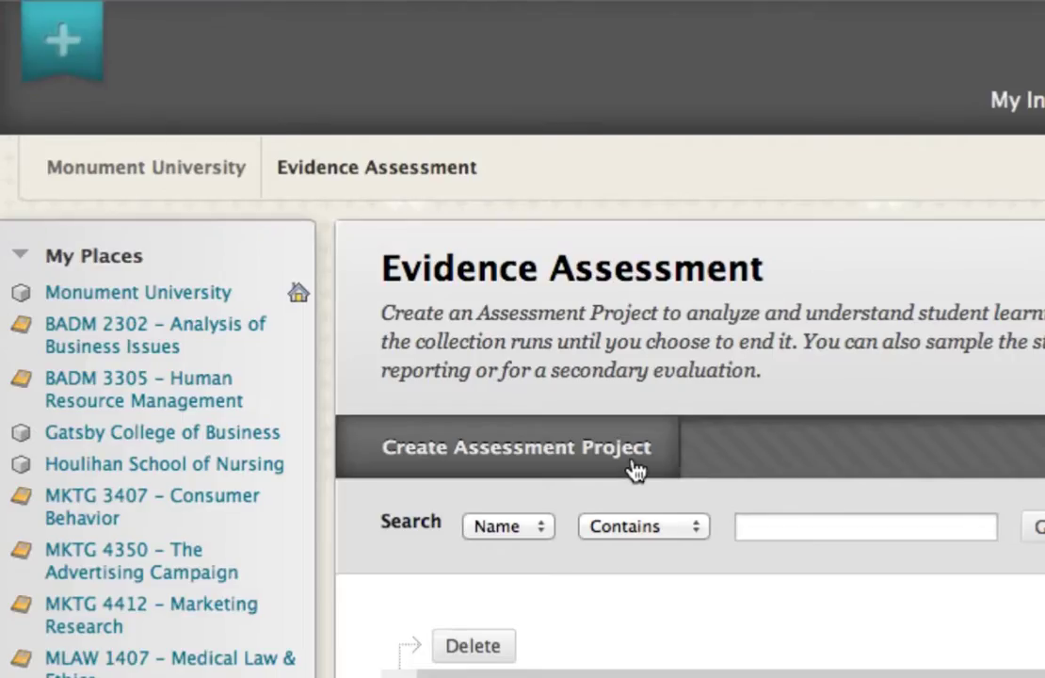
{"action": "left_click", "coordinate": [637, 471]}
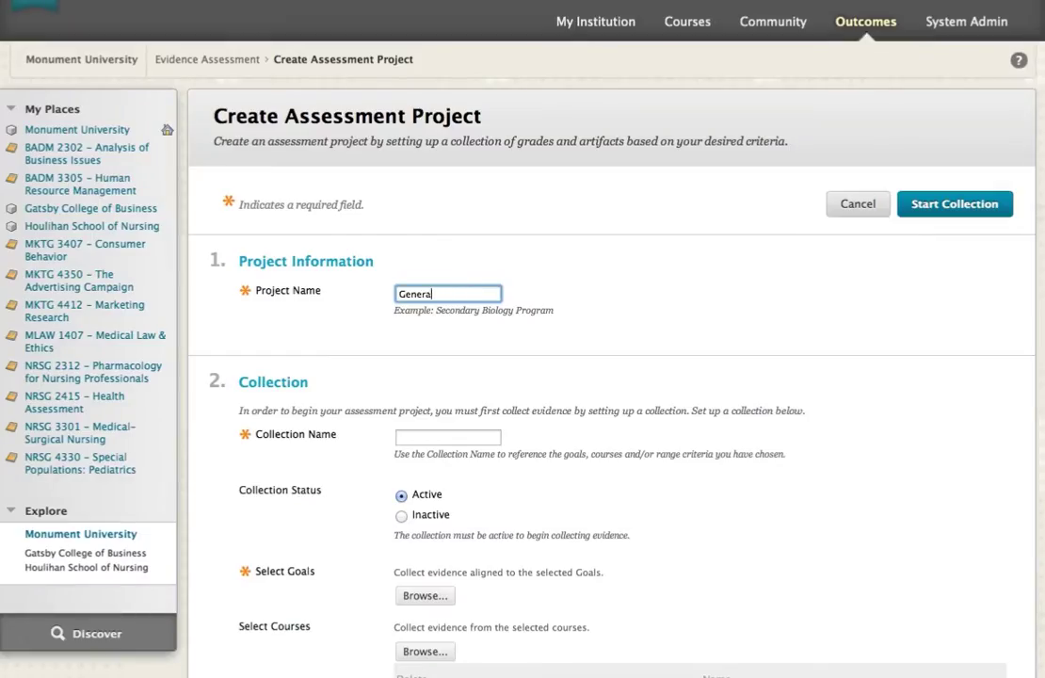
{"action": "type", "text": "General Education Assessment"}
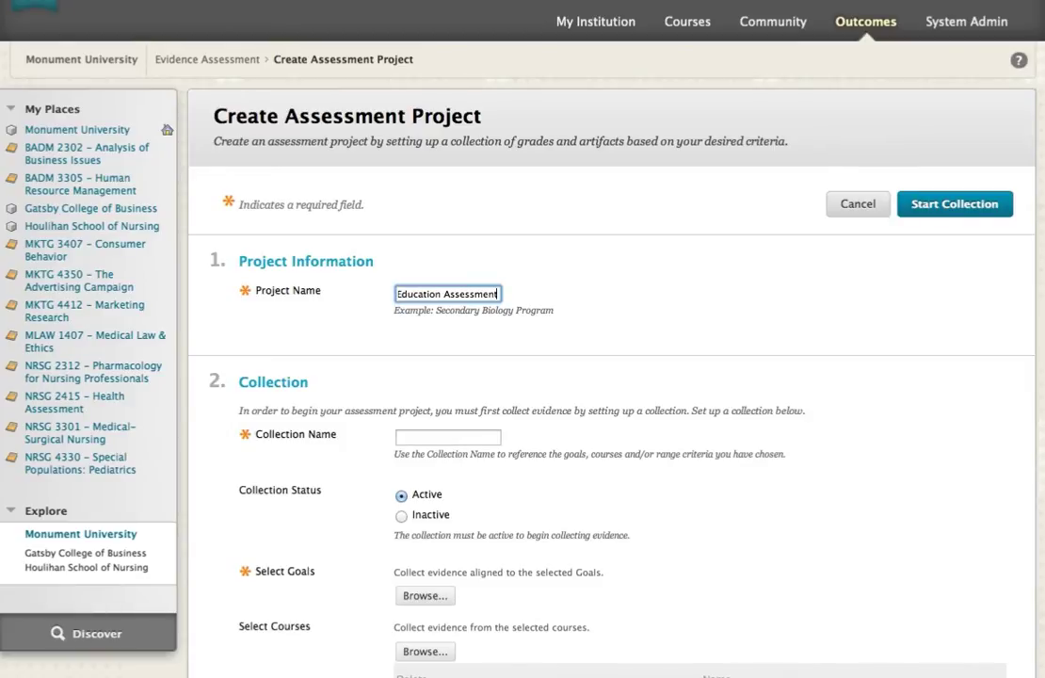
{"action": "left_click", "coordinate": [429, 436]}
{"action": "type", "text": "GedEd Obj. No. 2"}
{"action": "scroll", "coordinate": [622, 452], "scroll_direction": "down", "scroll_amount": 3}
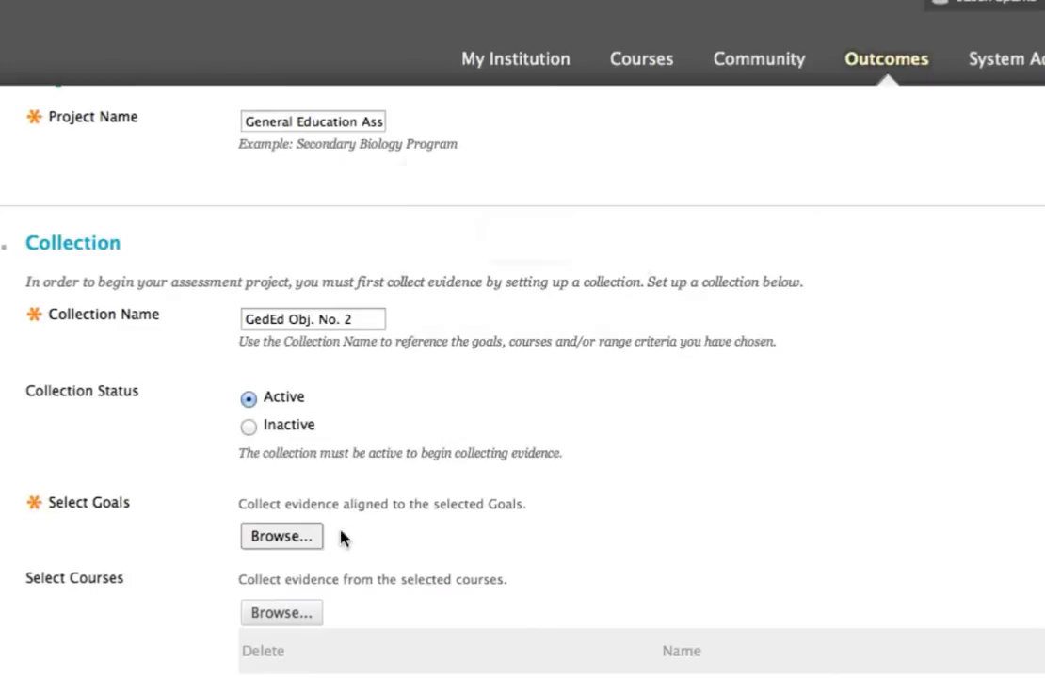
Browse the goals list and attach GEO-2 Quantitative Reasoning to the collection
{"action": "left_click", "coordinate": [345, 146]}
{"action": "scroll", "coordinate": [836, 316], "scroll_direction": "down", "scroll_amount": 10}
{"action": "scroll", "coordinate": [837, 312], "scroll_direction": "down", "scroll_amount": 7}
{"action": "scroll", "coordinate": [836, 314], "scroll_direction": "down", "scroll_amount": 10}
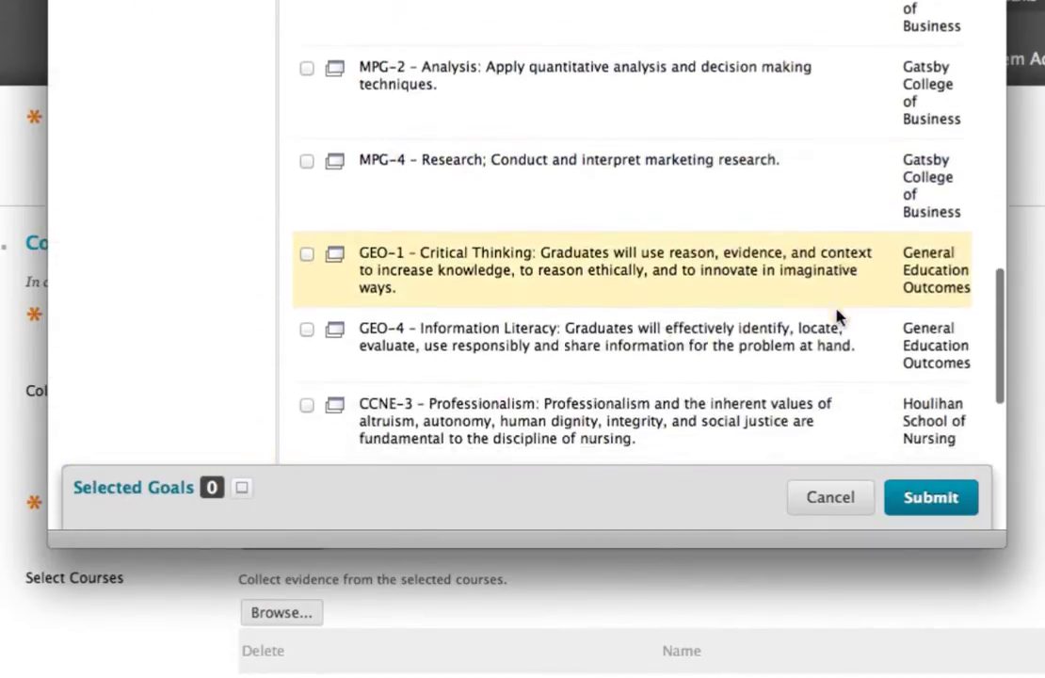
{"action": "left_click", "coordinate": [307, 384]}
{"action": "left_click", "coordinate": [897, 495]}
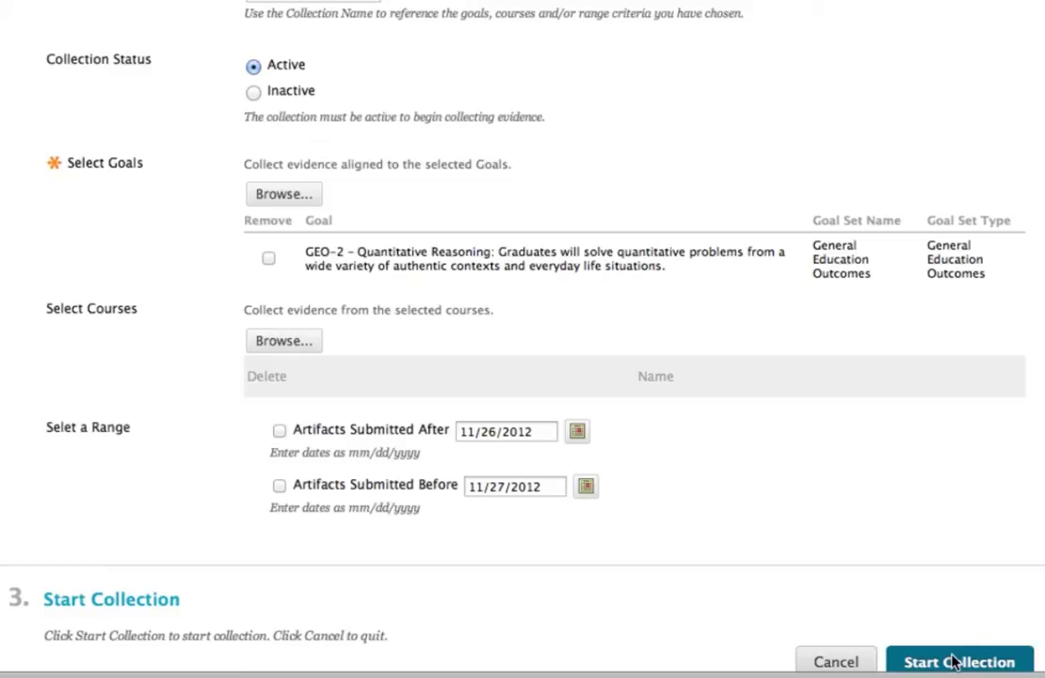
Start the collection and review its evidence list of 10 assignments and 150 artifacts
{"action": "left_click", "coordinate": [956, 662]}
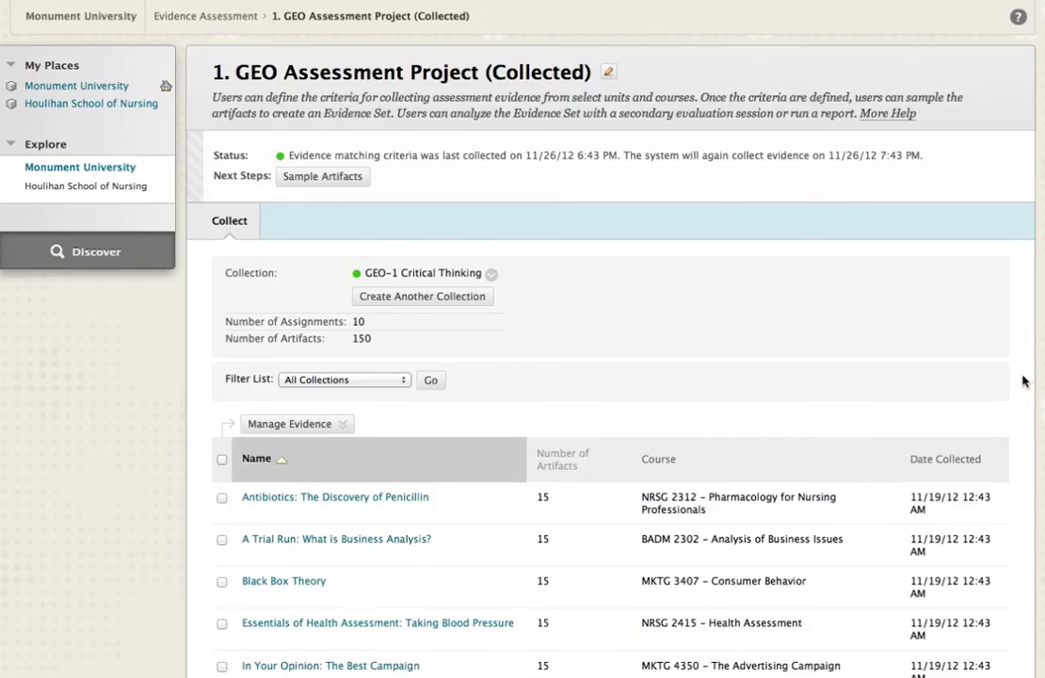
{"action": "scroll", "coordinate": [1024, 380], "scroll_direction": "down", "scroll_amount": 3}
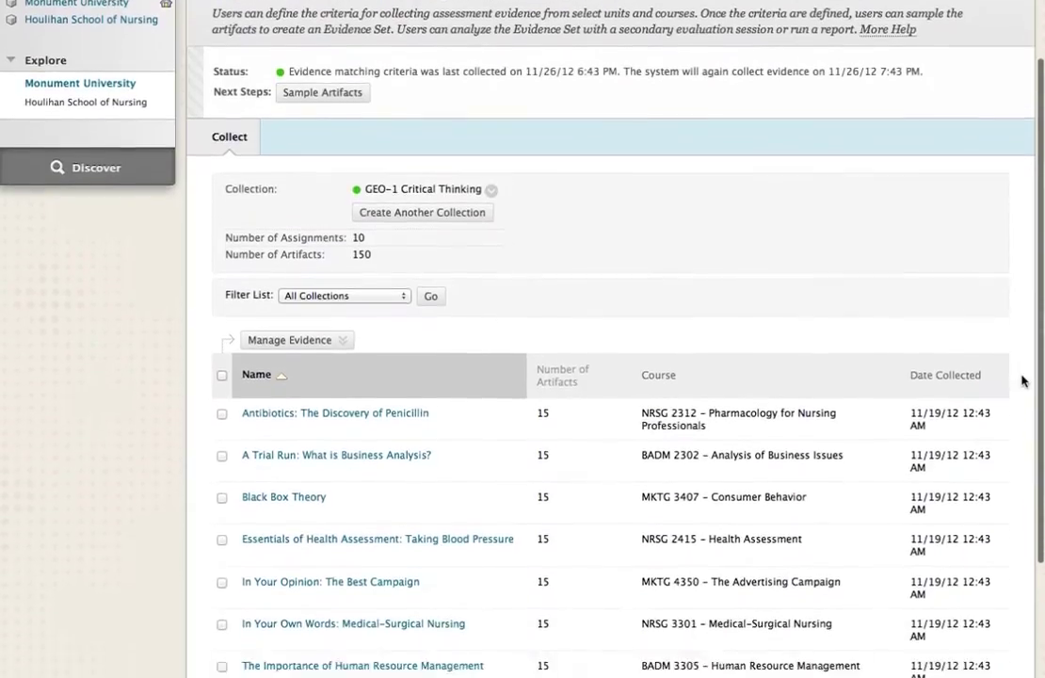
{"action": "scroll", "coordinate": [1023, 381], "scroll_direction": "down", "scroll_amount": 6}
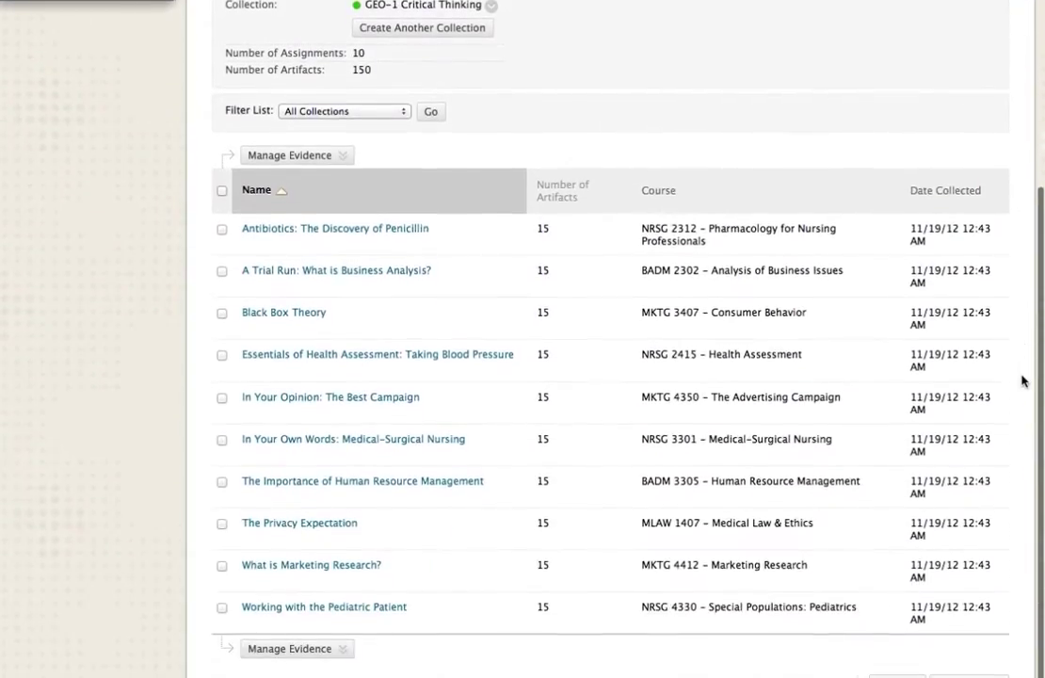
{"action": "scroll", "coordinate": [1023, 380], "scroll_direction": "up", "scroll_amount": 2}
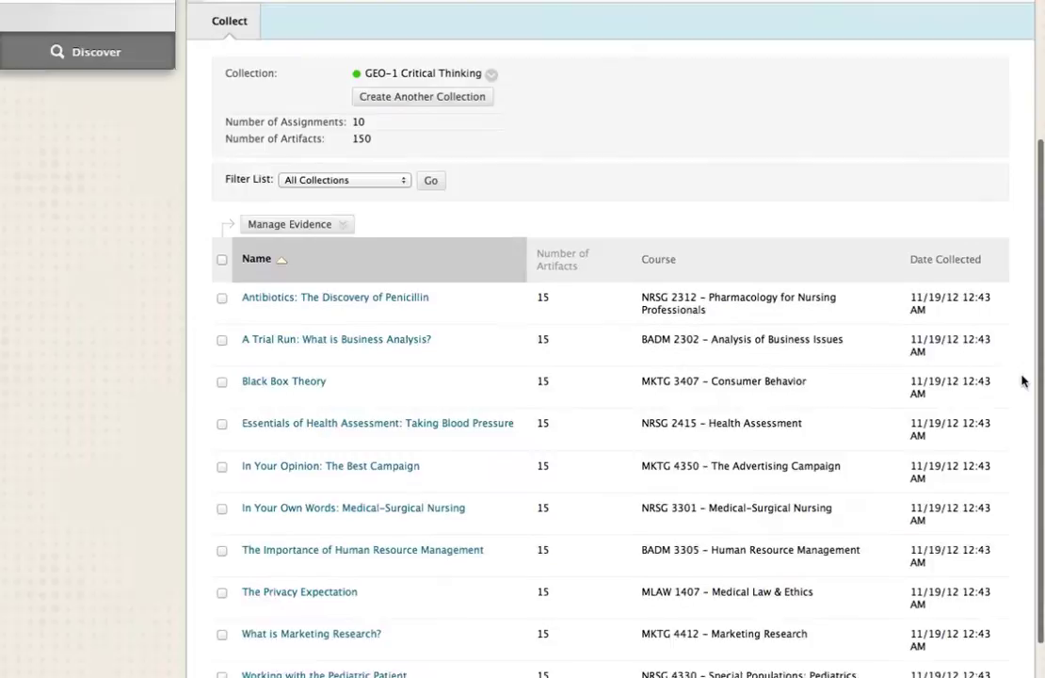
{"action": "scroll", "coordinate": [1024, 381], "scroll_direction": "up", "scroll_amount": 7}
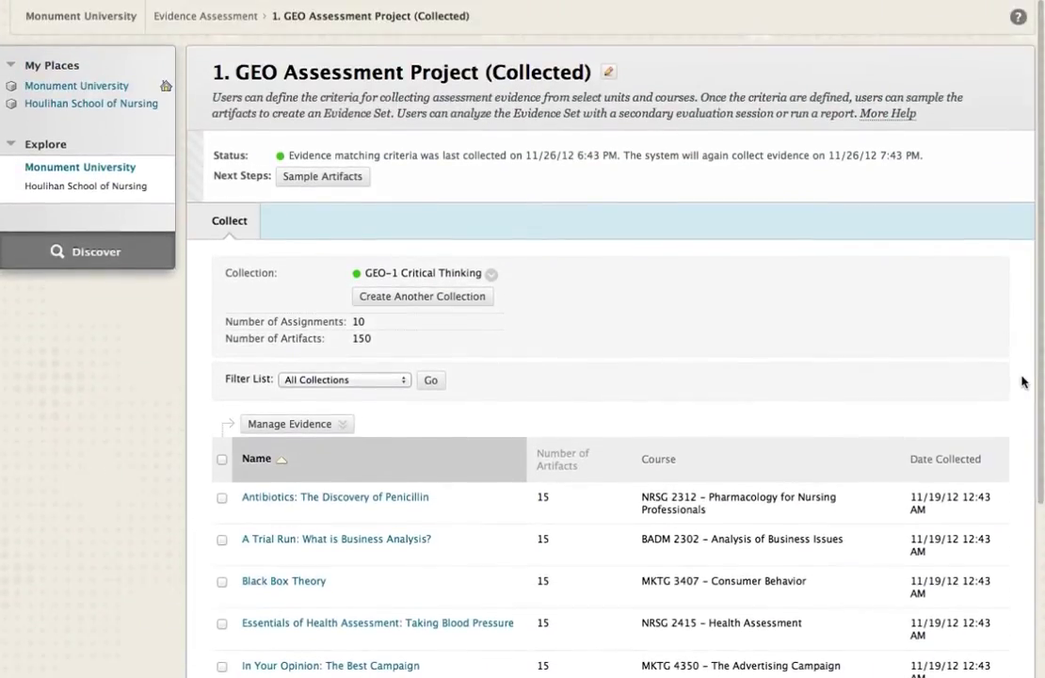
Randomly sample 50 artifacts, requiring at least 5 from each assignment
{"action": "left_click", "coordinate": [326, 180]}
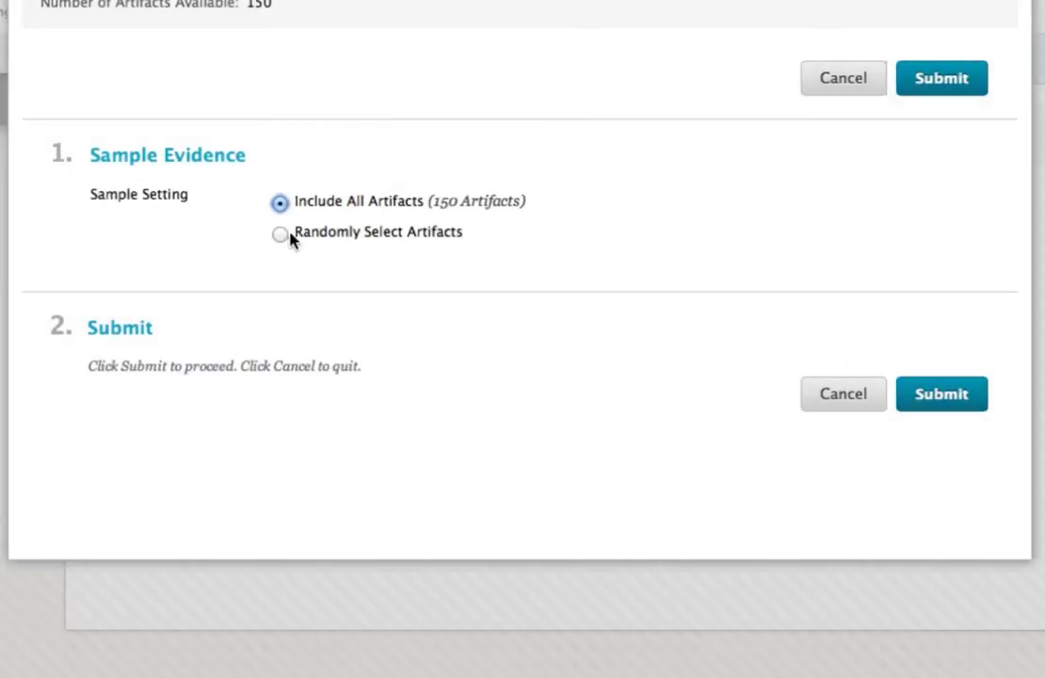
{"action": "left_click", "coordinate": [280, 236]}
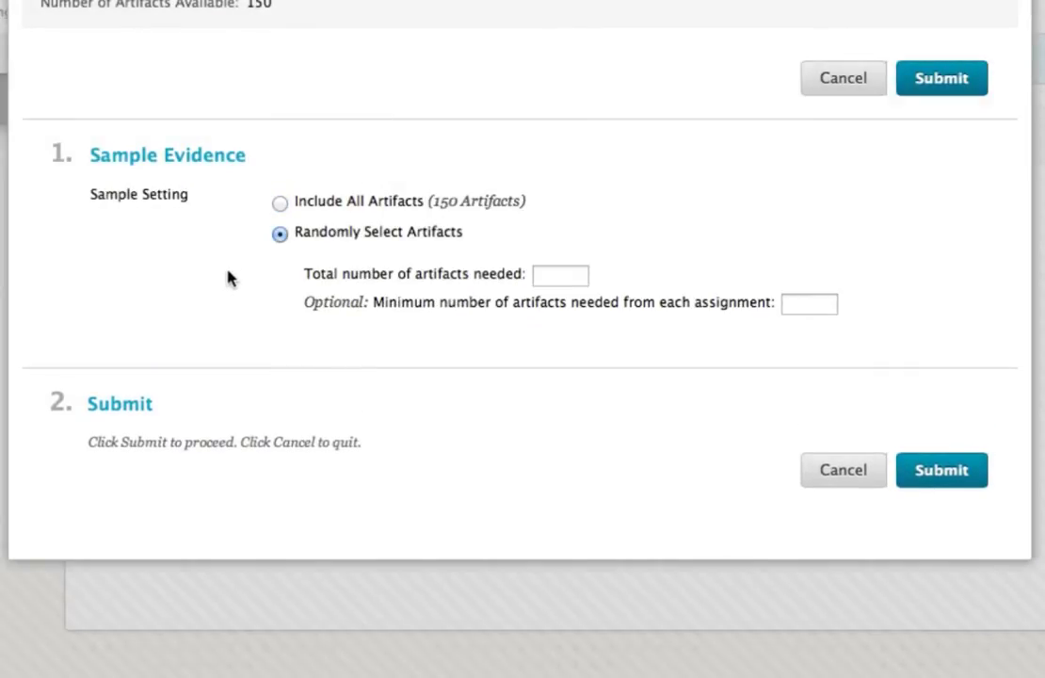
{"action": "left_click", "coordinate": [566, 273]}
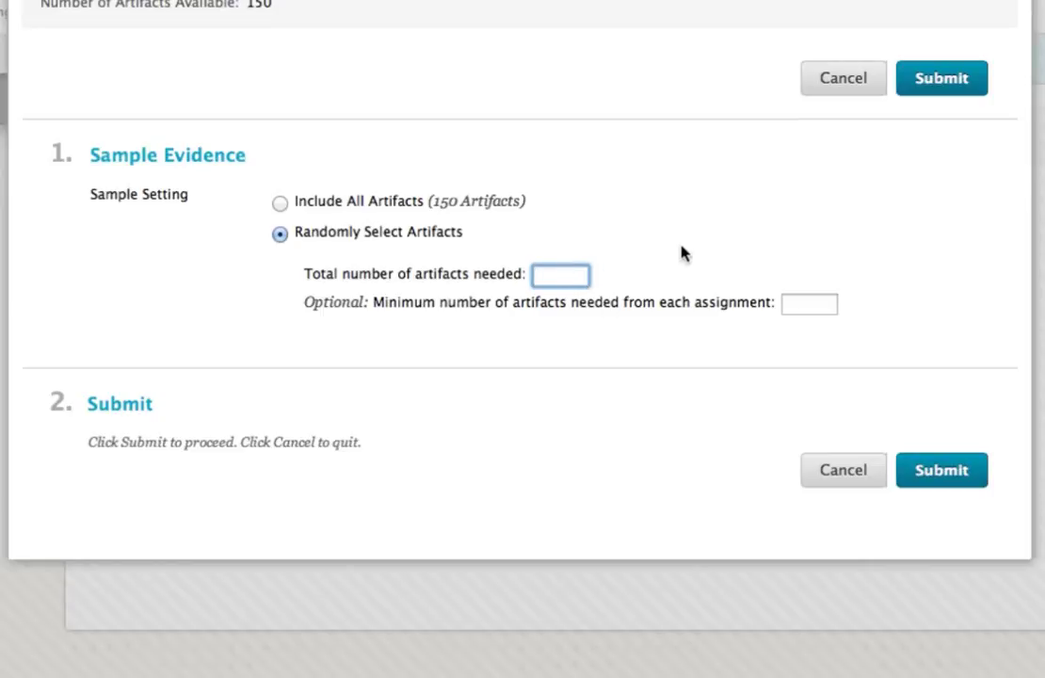
{"action": "type", "text": "50"}
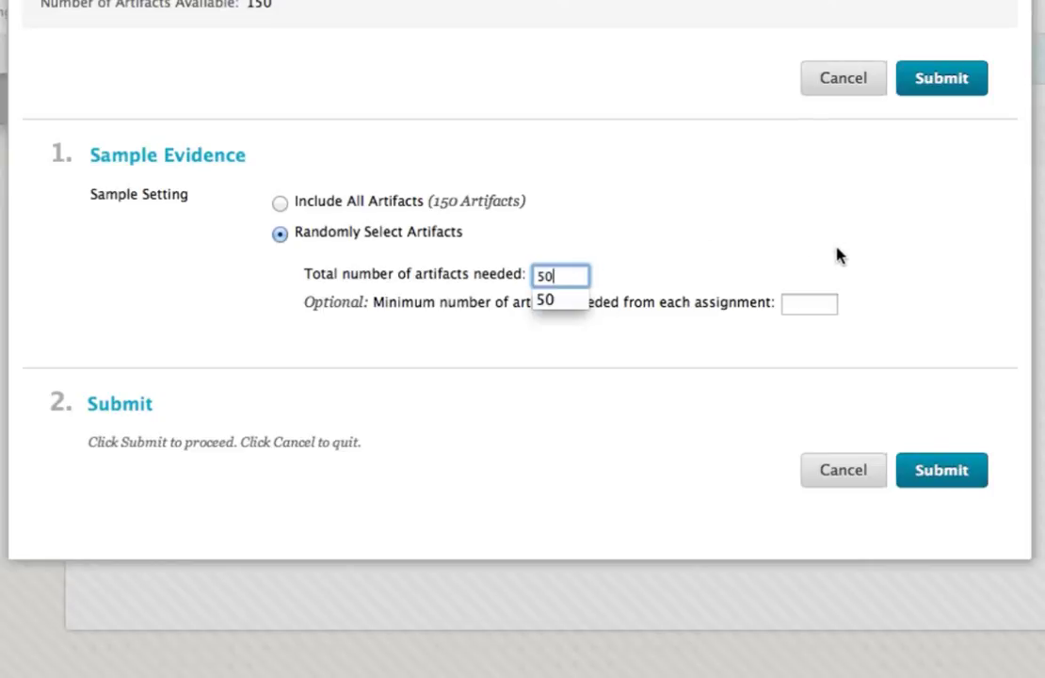
{"action": "left_click", "coordinate": [827, 301]}
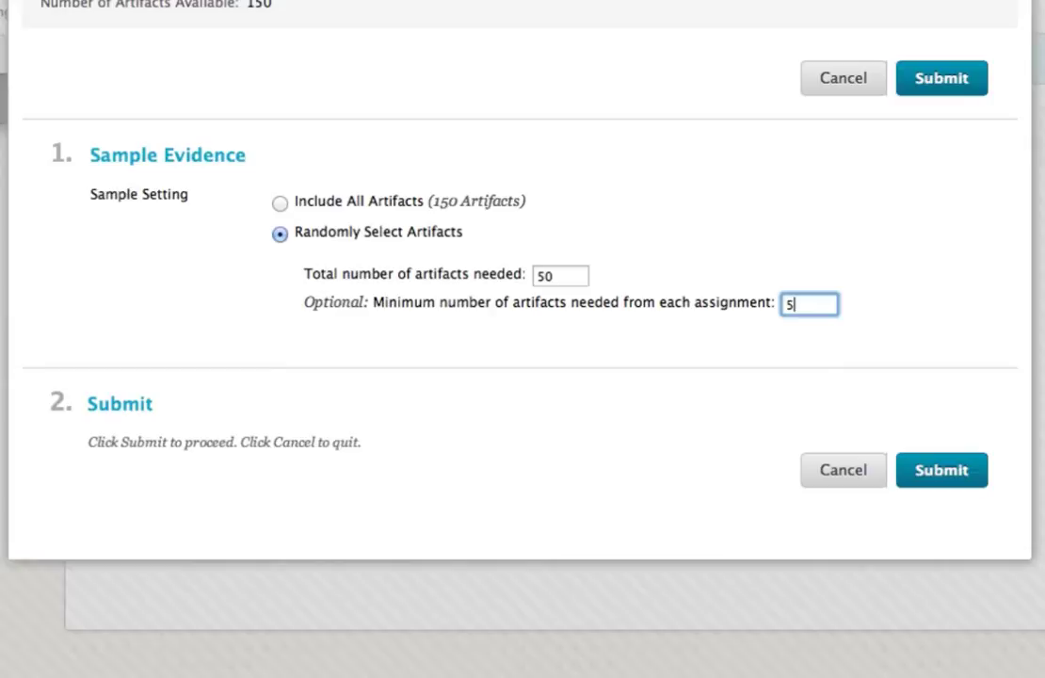
{"action": "left_click", "coordinate": [822, 277]}
{"action": "left_click", "coordinate": [942, 471]}
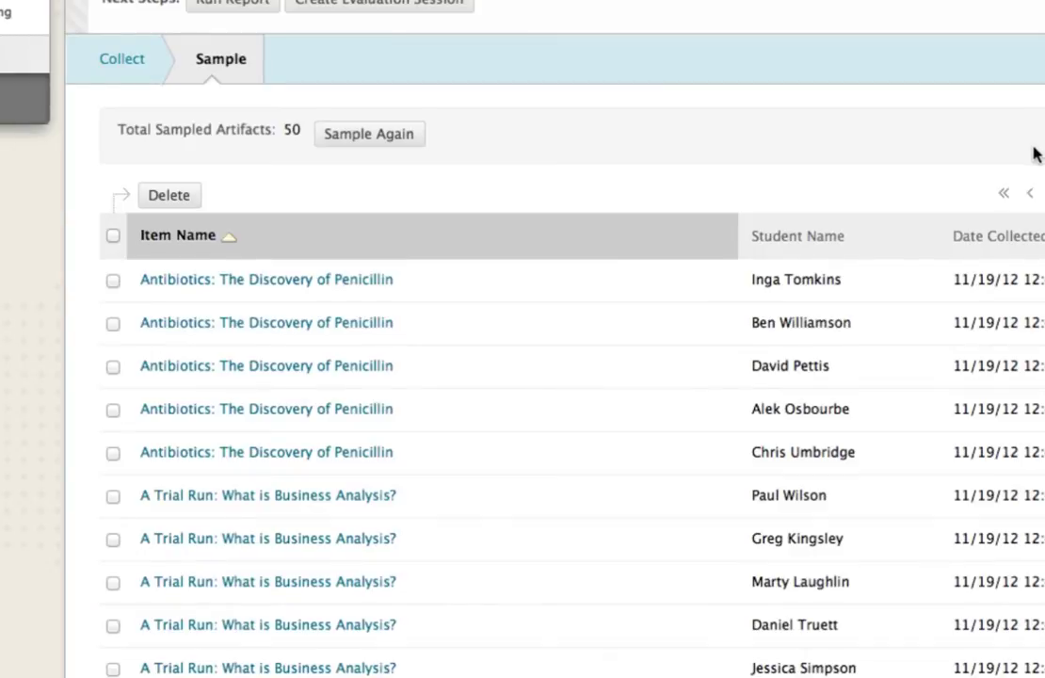
{"action": "scroll", "coordinate": [1036, 155], "scroll_direction": "down", "scroll_amount": 3}
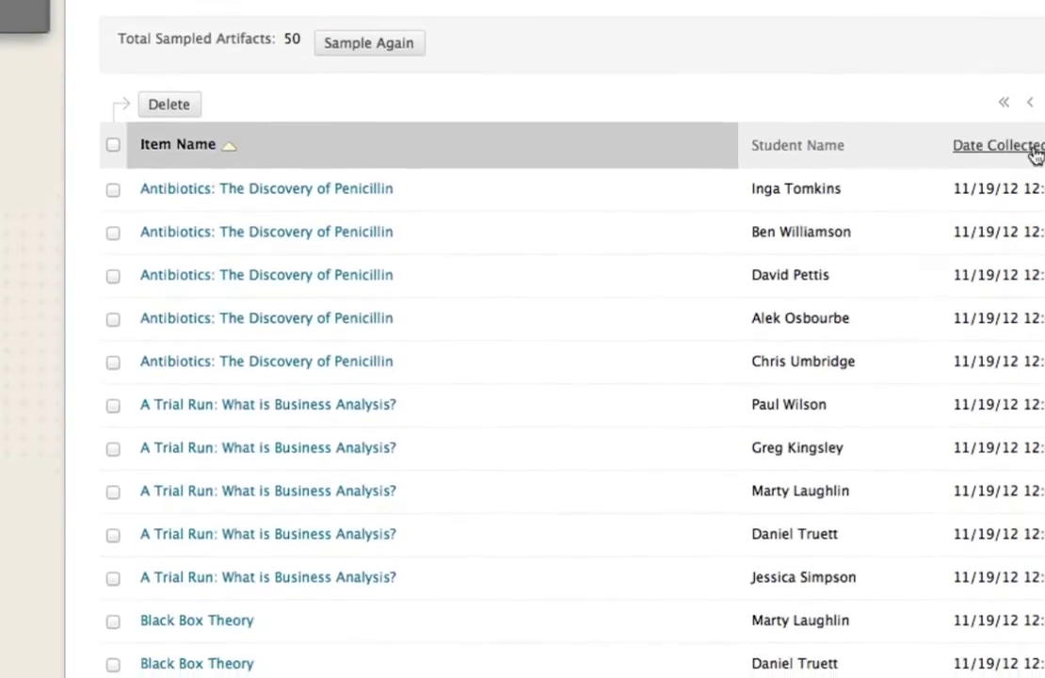
{"action": "scroll", "coordinate": [1036, 155], "scroll_direction": "down", "scroll_amount": 6}
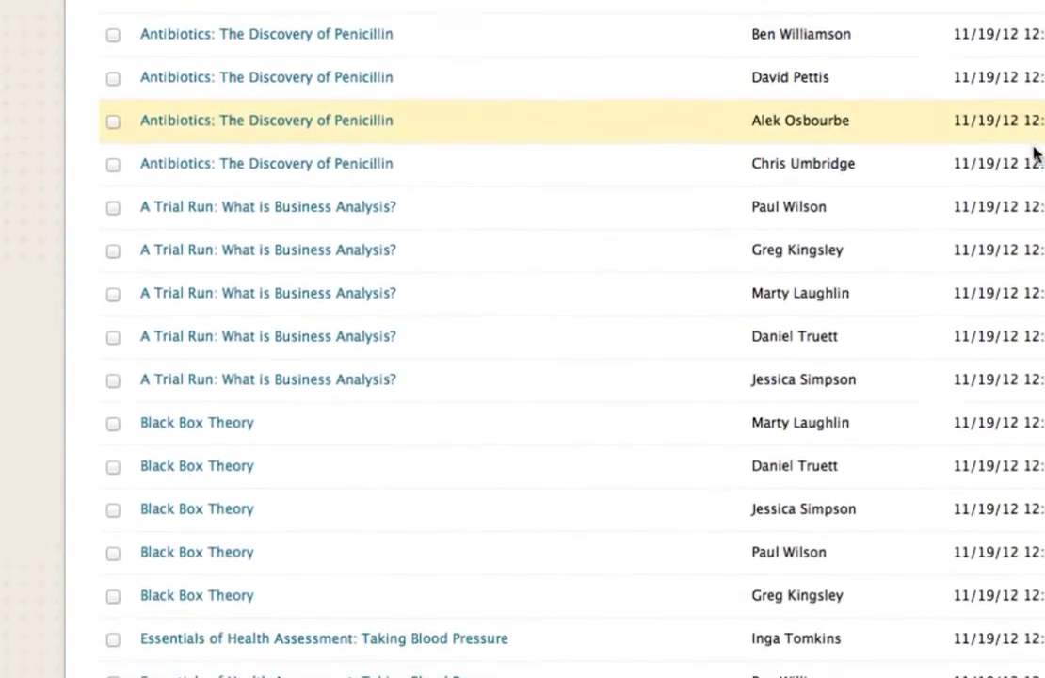
{"action": "scroll", "coordinate": [1036, 153], "scroll_direction": "down", "scroll_amount": 2}
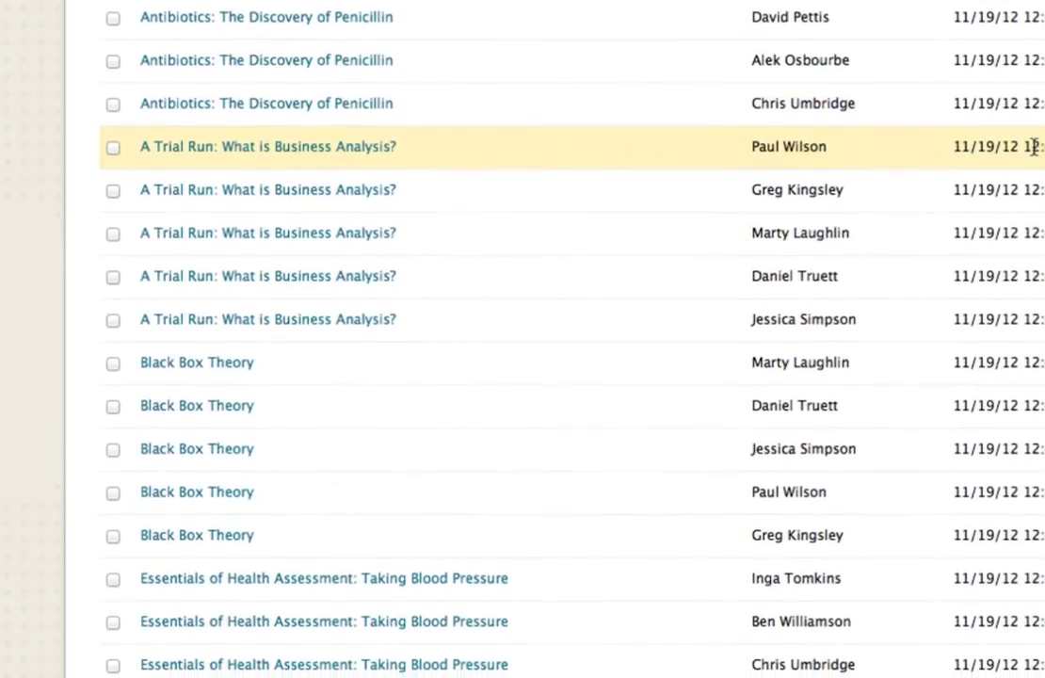
{"action": "scroll", "coordinate": [1036, 150], "scroll_direction": "down", "scroll_amount": 5}
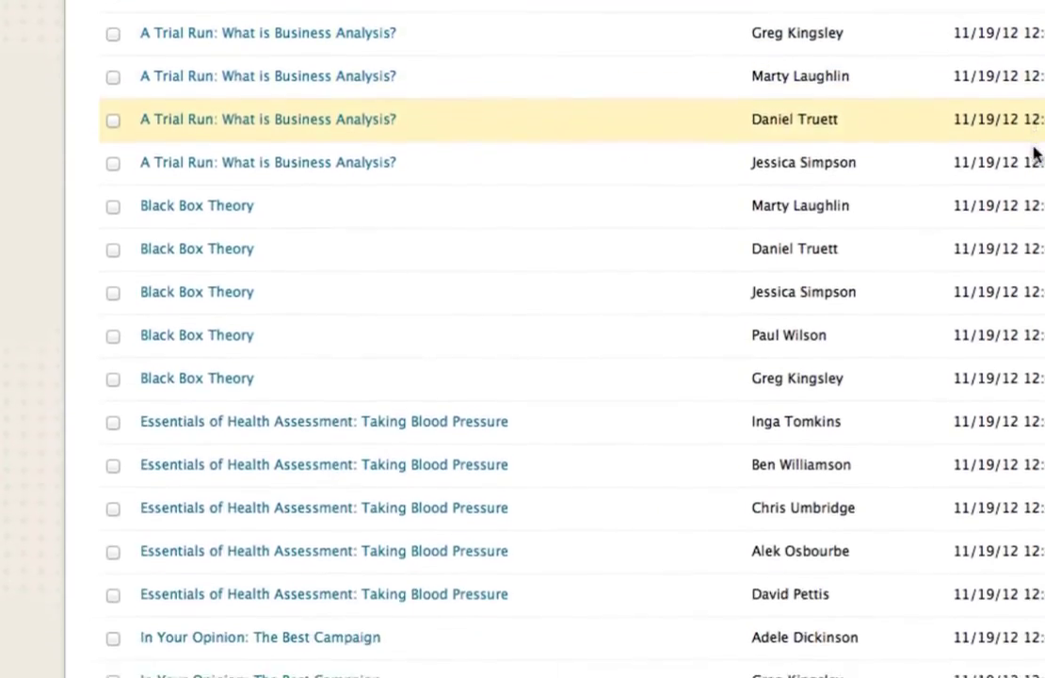
{"action": "scroll", "coordinate": [1036, 150], "scroll_direction": "down", "scroll_amount": 3}
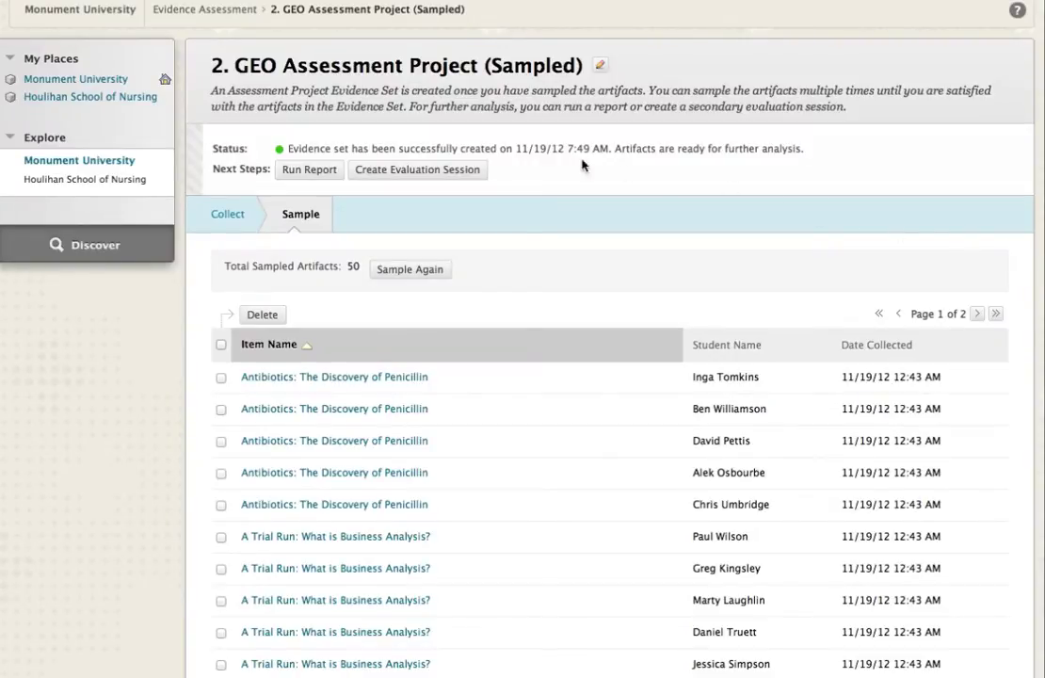
Create an evaluation session and search for evaluators whose usernames start with 'facu'
{"action": "left_click", "coordinate": [465, 173]}
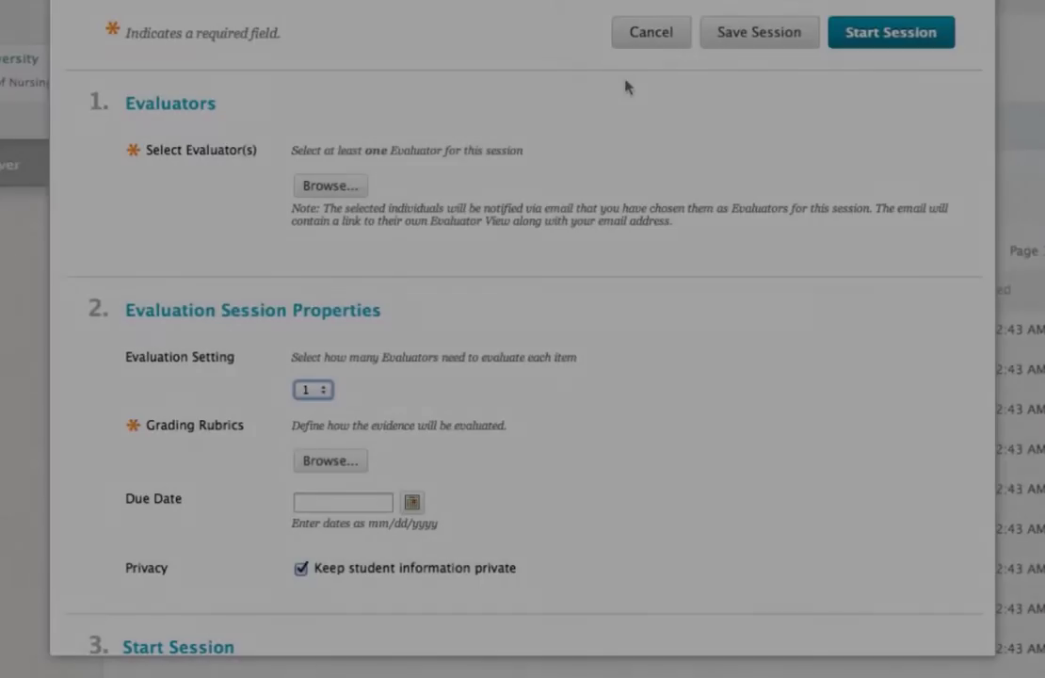
{"action": "scroll", "coordinate": [627, 87], "scroll_direction": "down", "scroll_amount": 2}
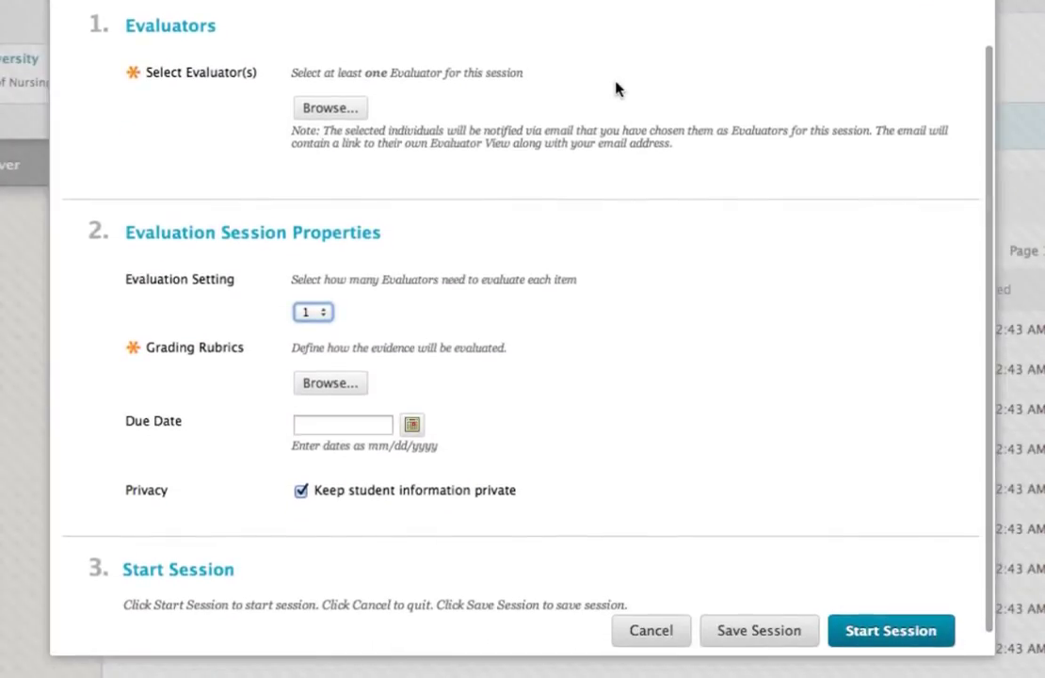
{"action": "left_click", "coordinate": [335, 107]}
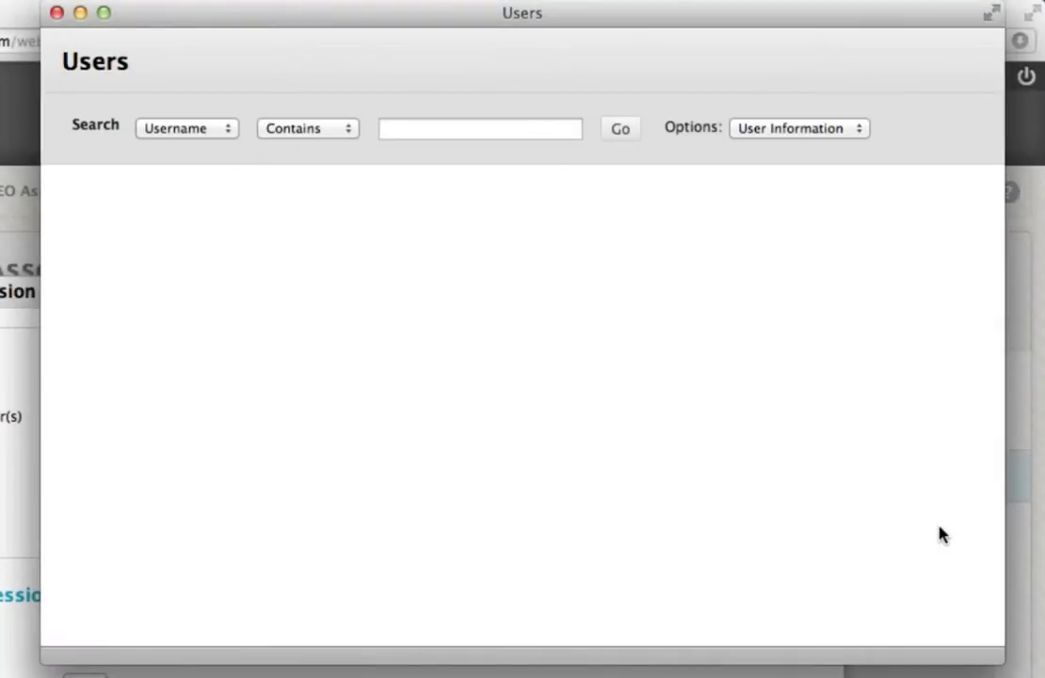
{"action": "left_click", "coordinate": [358, 134]}
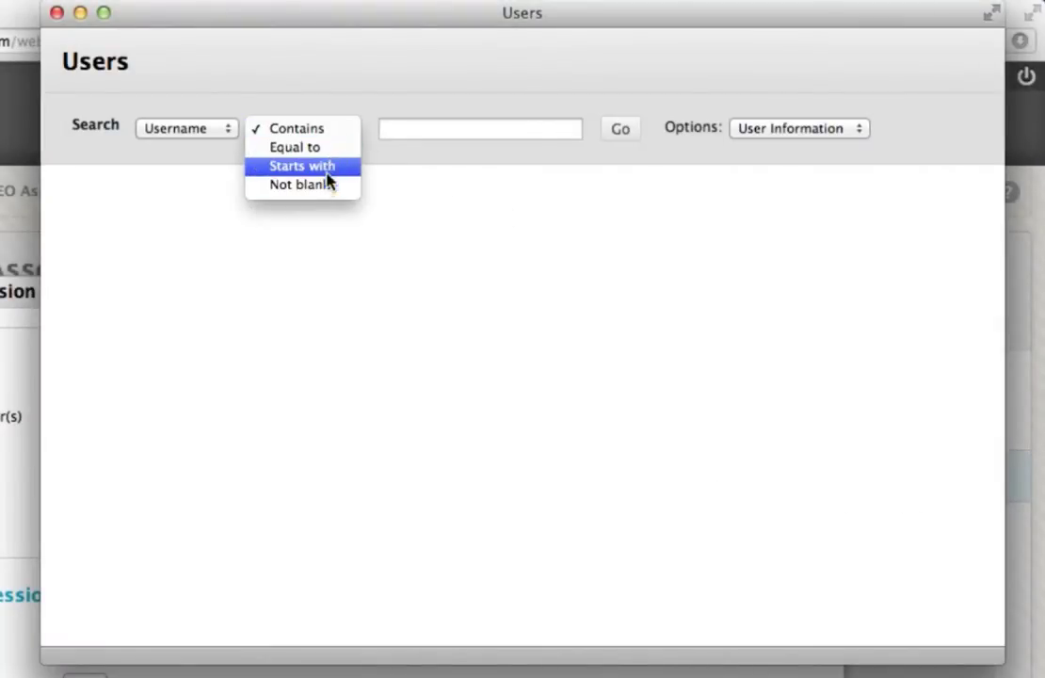
{"action": "left_click", "coordinate": [328, 167]}
{"action": "left_click", "coordinate": [430, 132]}
{"action": "type", "text": "facu"}
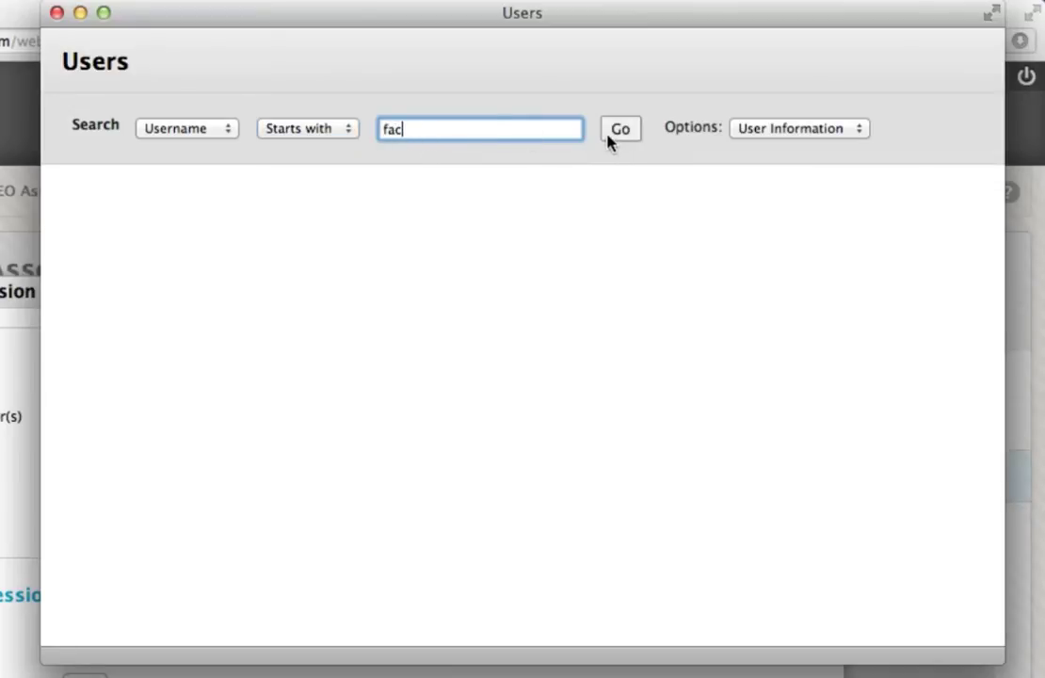
{"action": "left_click", "coordinate": [610, 136]}
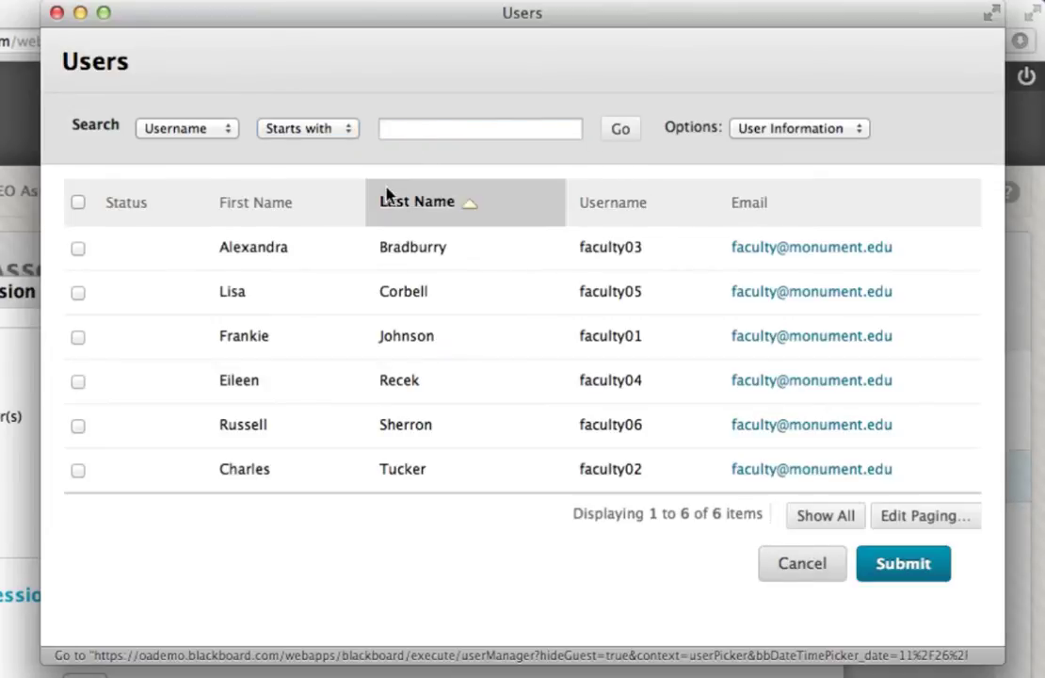
Add three faculty users from the search results as evaluators
{"action": "left_click", "coordinate": [78, 248]}
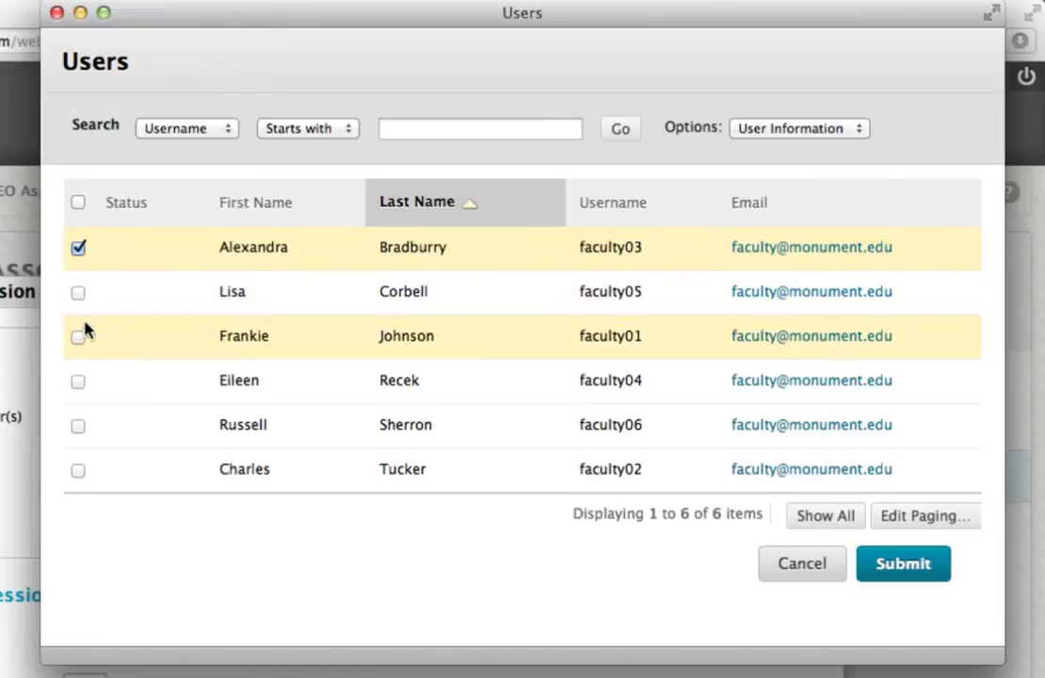
{"action": "left_click", "coordinate": [77, 336]}
{"action": "left_click", "coordinate": [78, 382]}
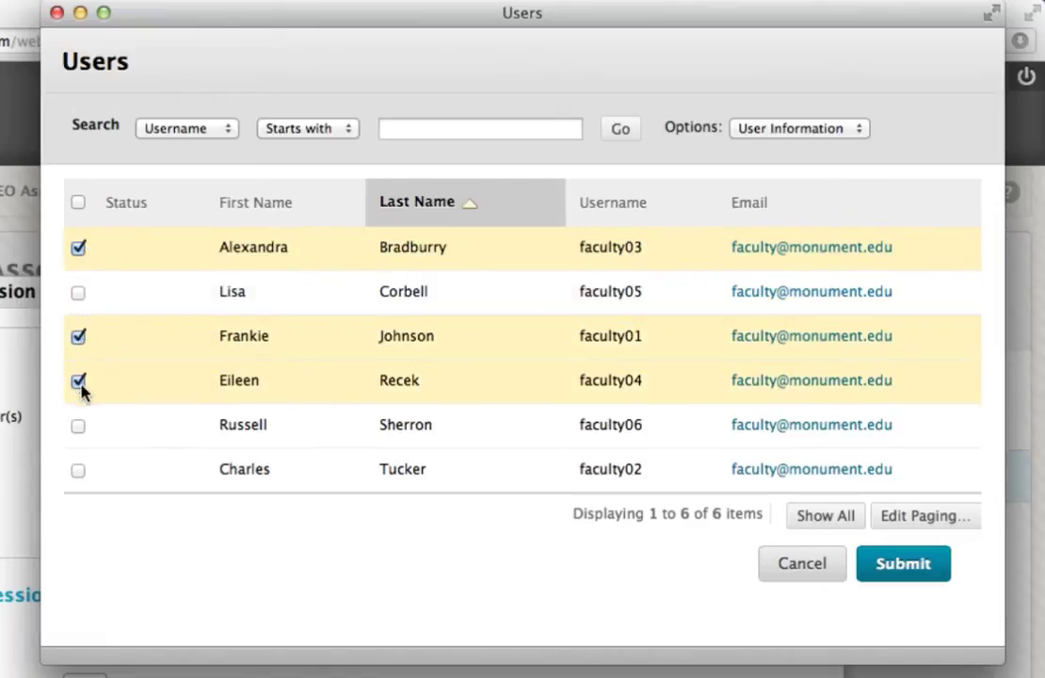
{"action": "left_click", "coordinate": [890, 565]}
Require 3 evaluators for each item in the session
{"action": "scroll", "coordinate": [756, 369], "scroll_direction": "down", "scroll_amount": 4}
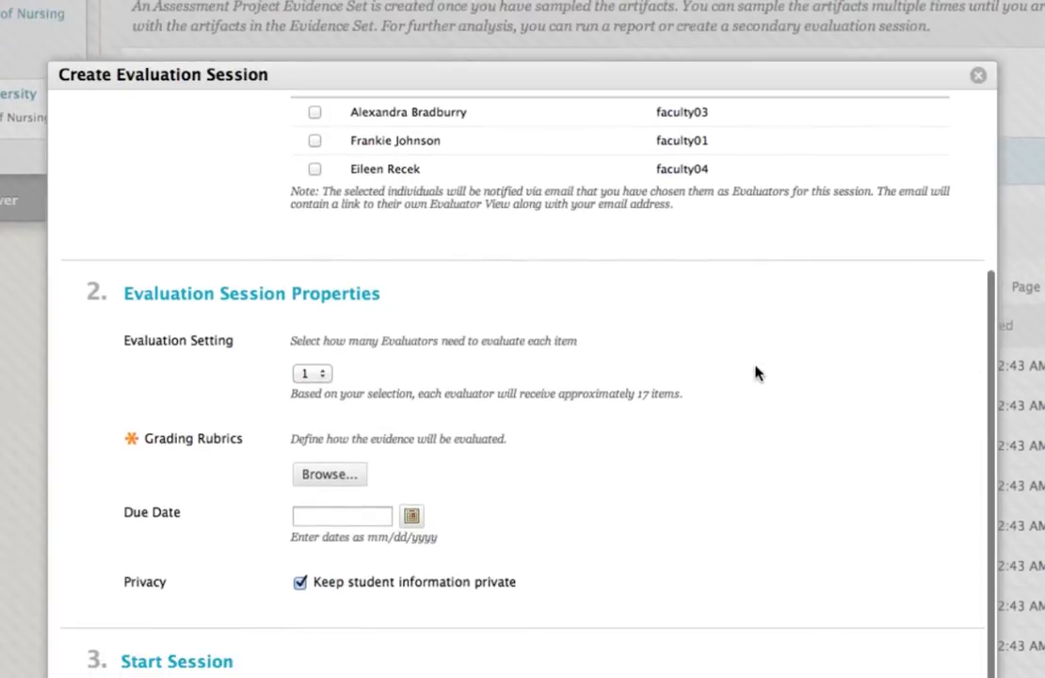
{"action": "left_click", "coordinate": [320, 376]}
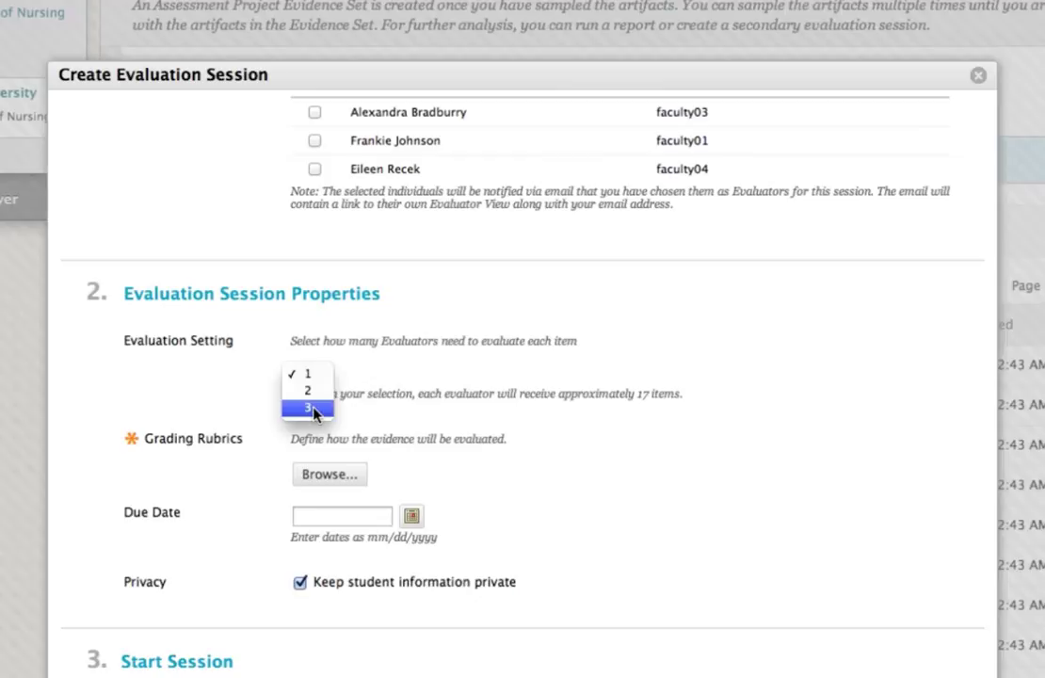
{"action": "left_click", "coordinate": [310, 408]}
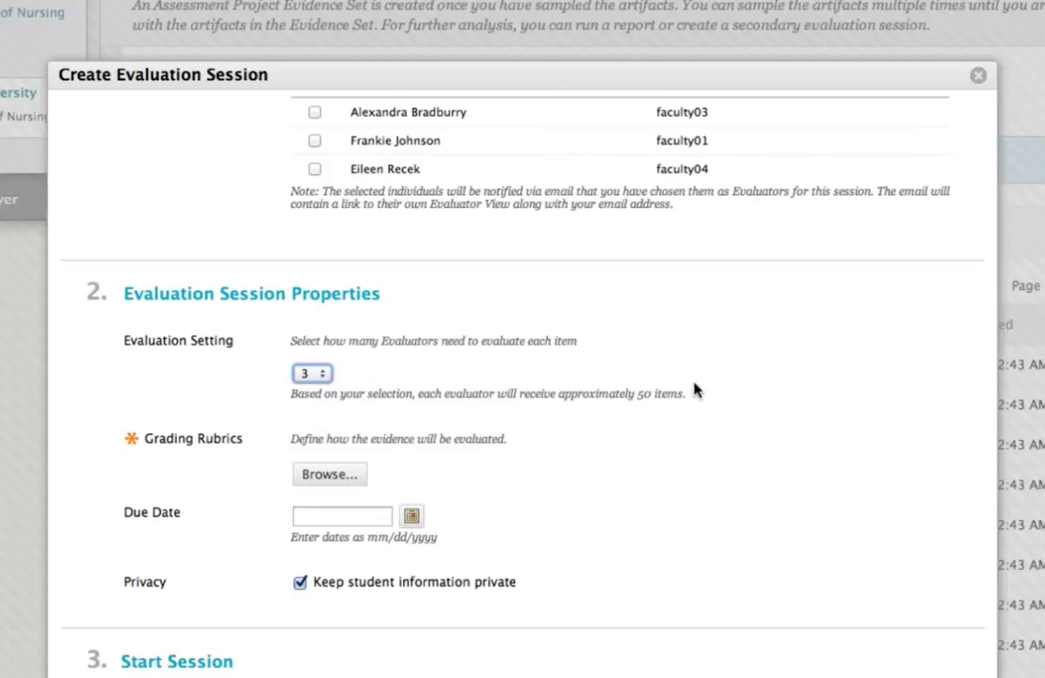
Find rubrics with a 'Not blank' search and select the Written Communication VALUE Rubric
{"action": "left_click", "coordinate": [328, 473]}
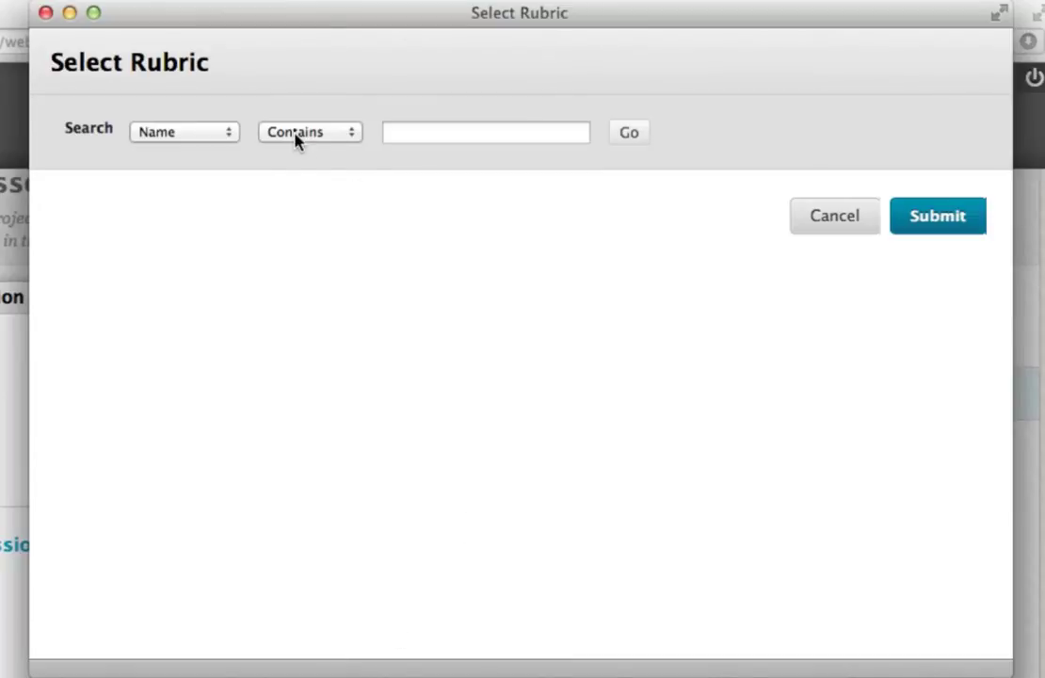
{"action": "left_click", "coordinate": [296, 139]}
{"action": "left_click", "coordinate": [301, 194]}
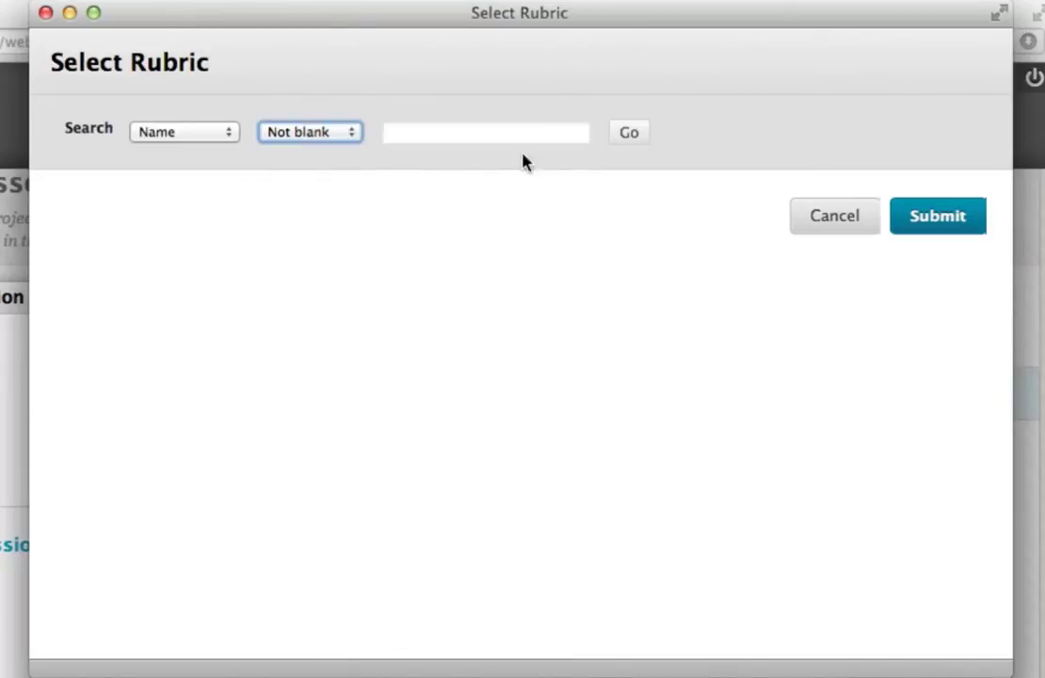
{"action": "left_click", "coordinate": [630, 132]}
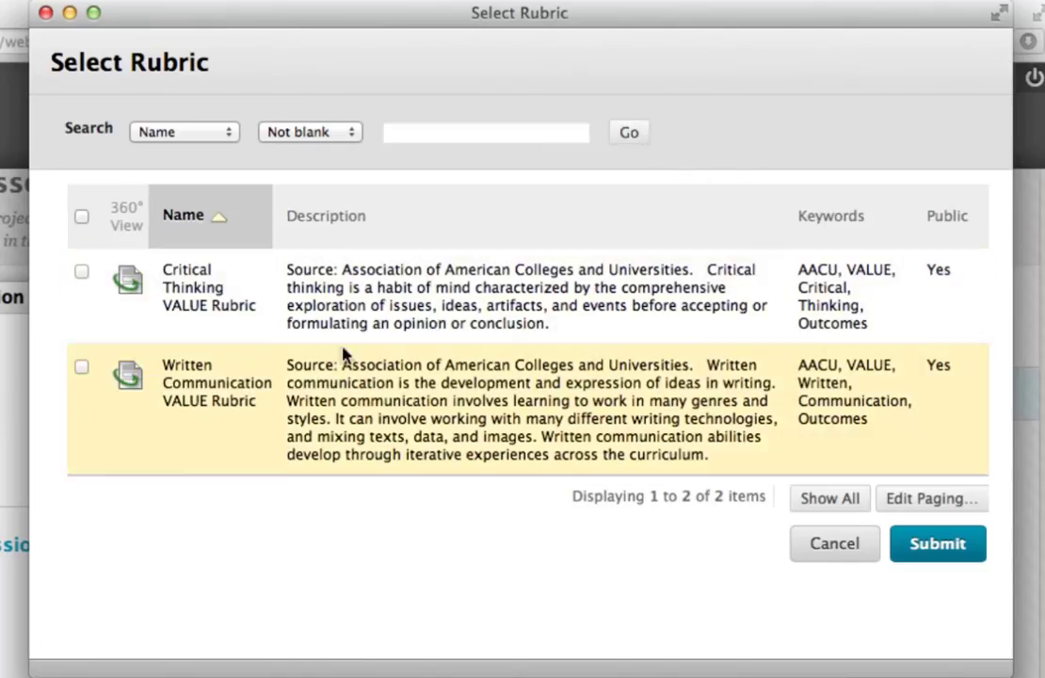
{"action": "left_click", "coordinate": [82, 366]}
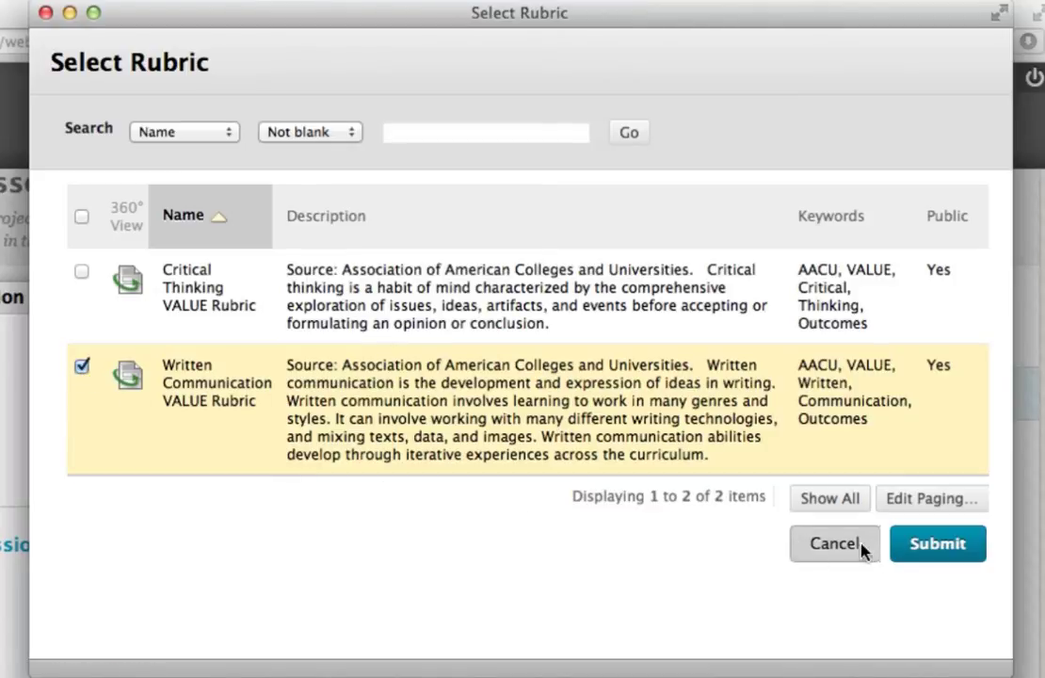
{"action": "left_click", "coordinate": [916, 545]}
Set the due date to 12/14/2012 and start the evaluation session
{"action": "left_click", "coordinate": [414, 431]}
{"action": "scroll", "coordinate": [420, 420], "scroll_direction": "up", "scroll_amount": 1}
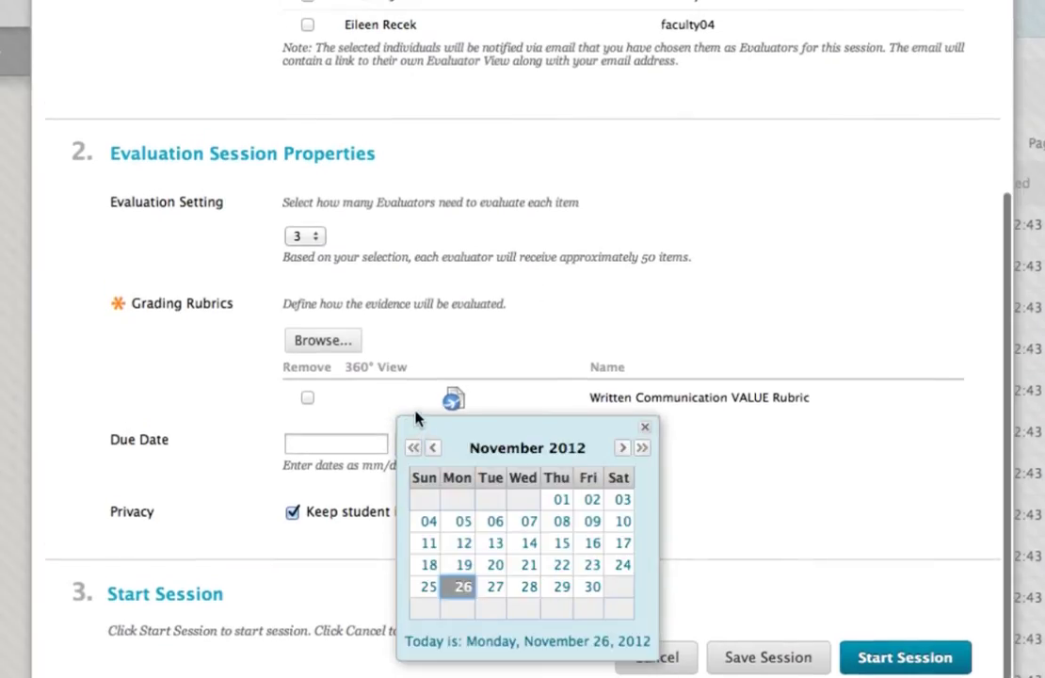
{"action": "left_click", "coordinate": [623, 450]}
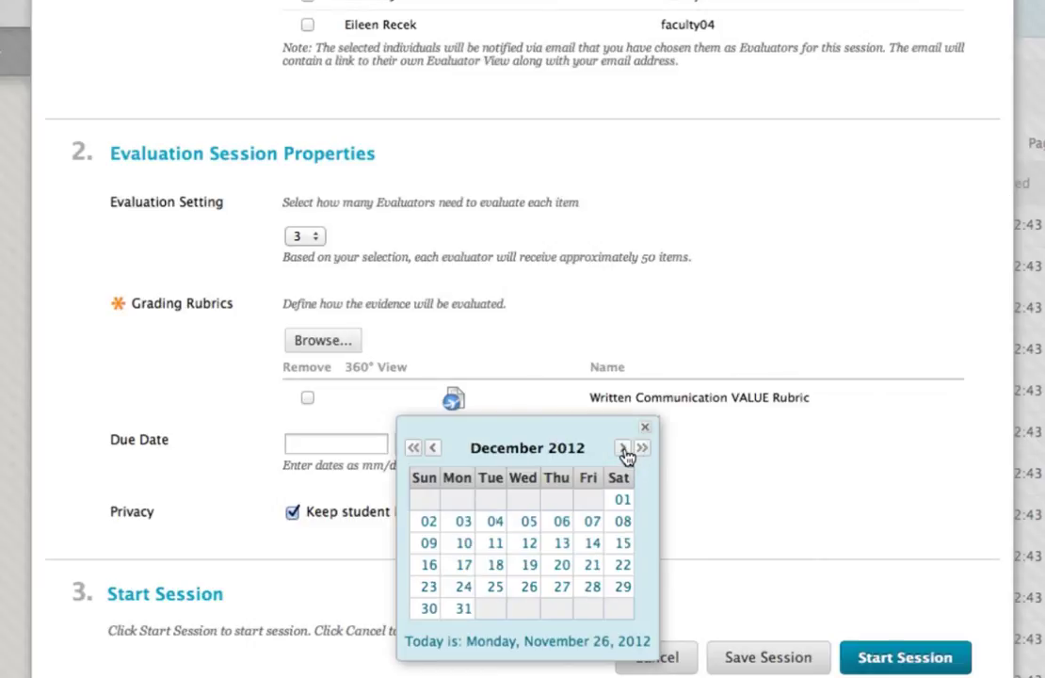
{"action": "left_click", "coordinate": [592, 543]}
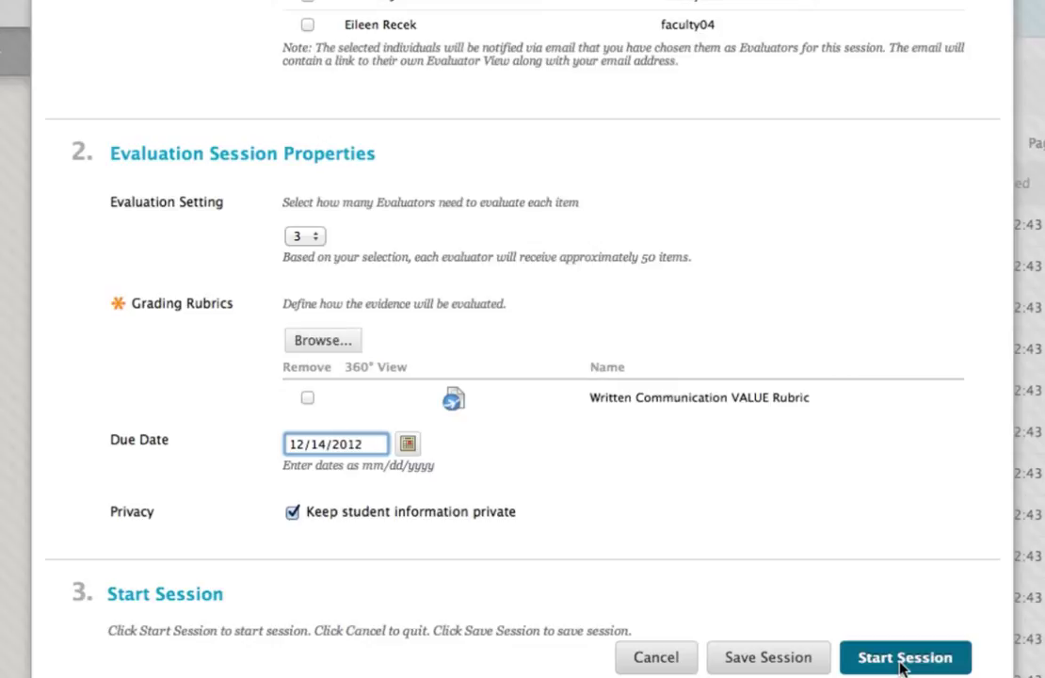
{"action": "left_click", "coordinate": [902, 659]}
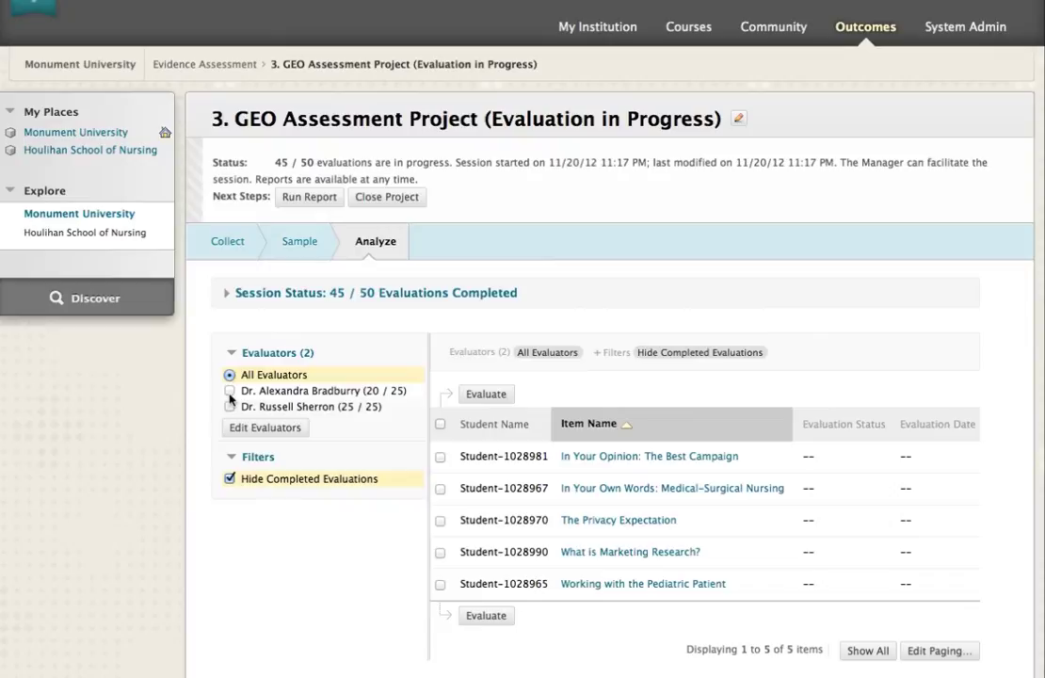
Expand the Session Status section to show the full session details
{"action": "left_click", "coordinate": [233, 294]}
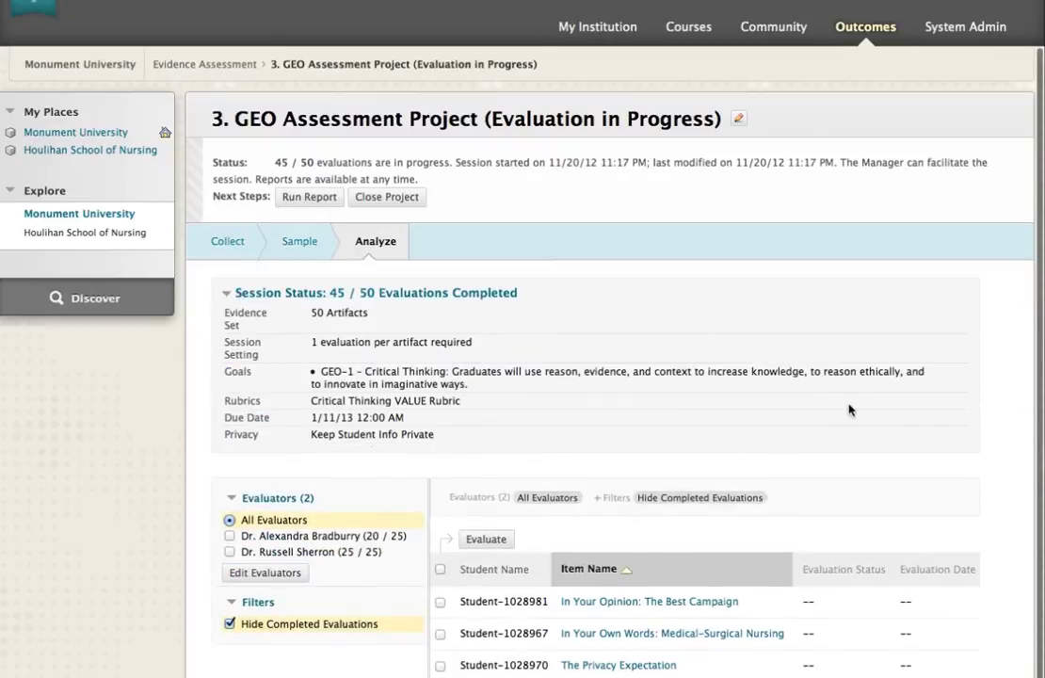
{"action": "scroll", "coordinate": [849, 408], "scroll_direction": "down", "scroll_amount": 2}
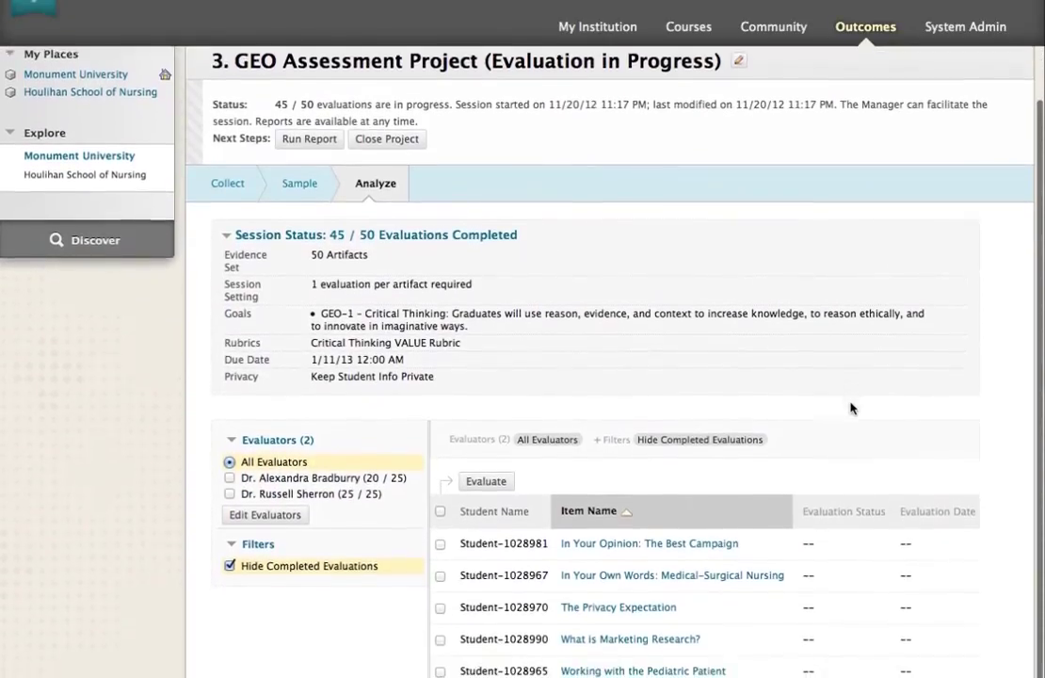
{"action": "scroll", "coordinate": [853, 410], "scroll_direction": "down", "scroll_amount": 1}
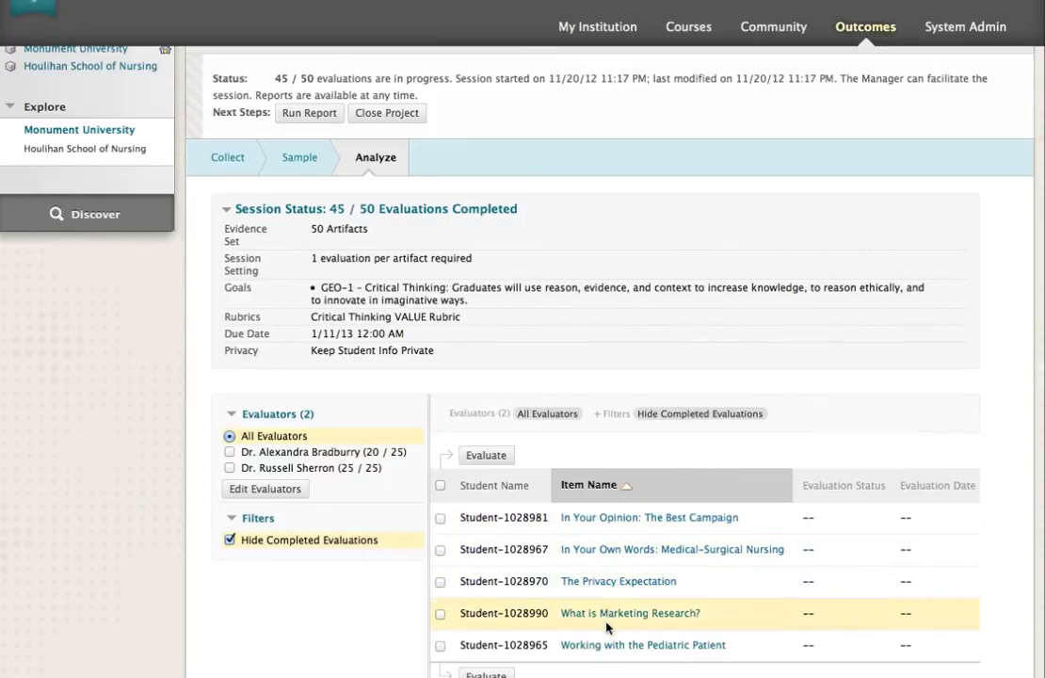
Turn off Hide Completed Evaluations and scroll through the completed entries
{"action": "left_click", "coordinate": [243, 542]}
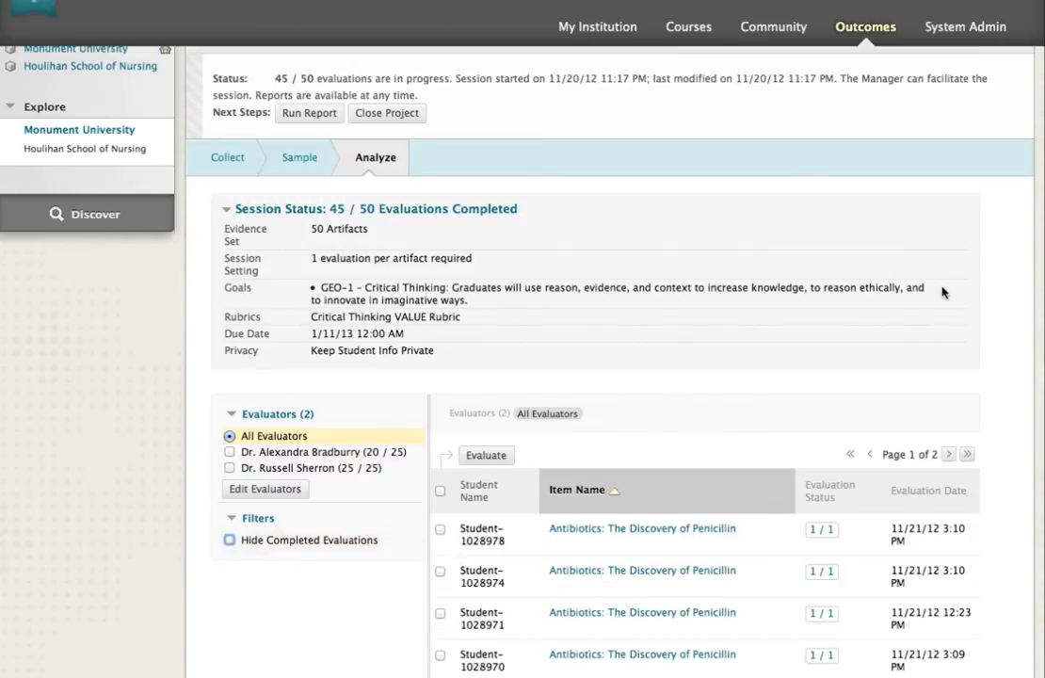
{"action": "scroll", "coordinate": [994, 566], "scroll_direction": "down", "scroll_amount": 2}
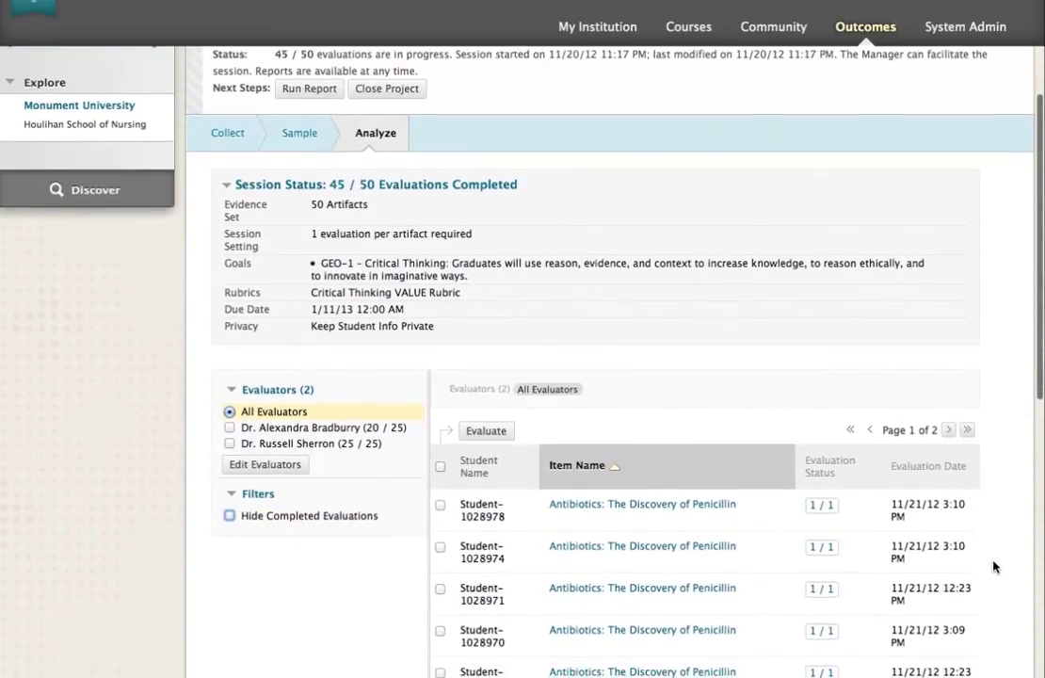
{"action": "scroll", "coordinate": [994, 566], "scroll_direction": "down", "scroll_amount": 5}
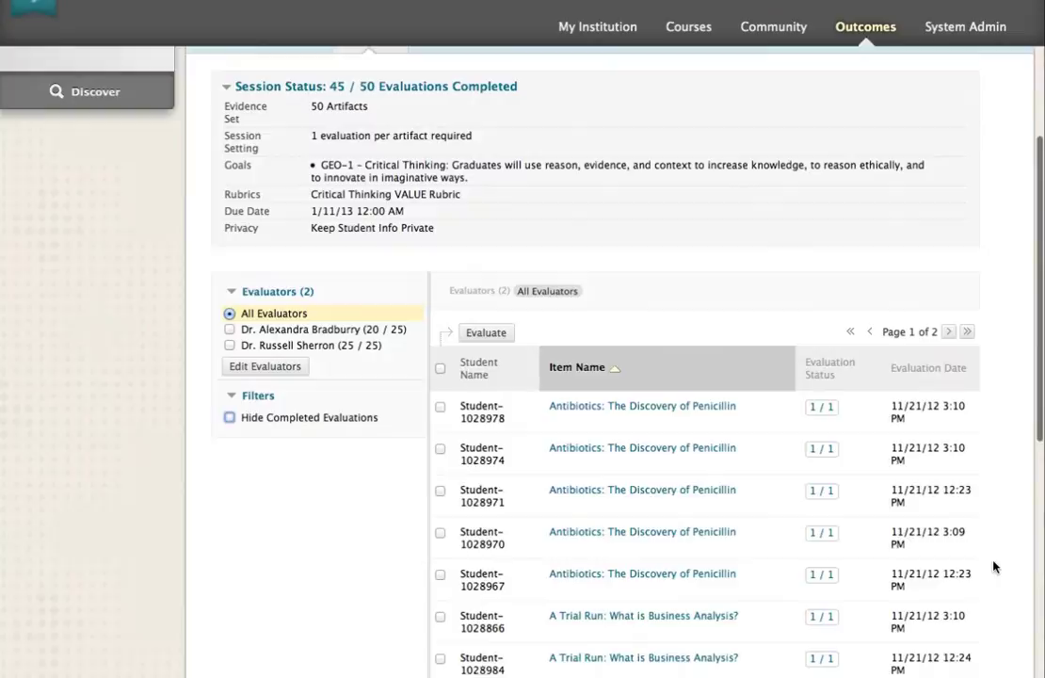
{"action": "scroll", "coordinate": [995, 566], "scroll_direction": "down", "scroll_amount": 3}
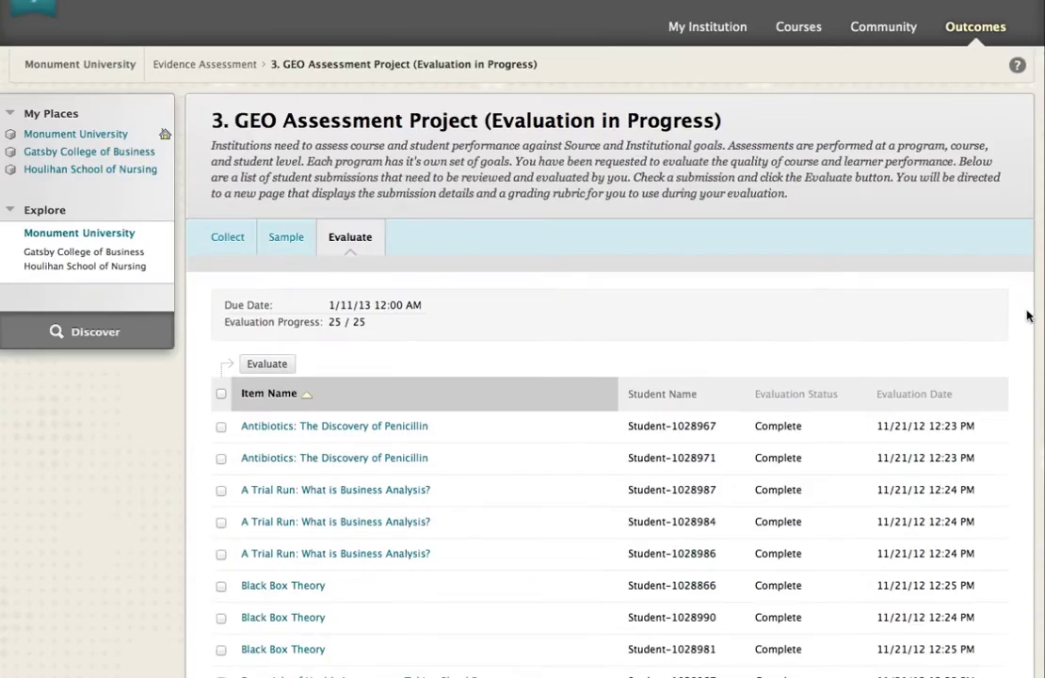
Select the first 'Antibiotics: The Discovery of Penicillin' submission and open it for evaluation
{"action": "scroll", "coordinate": [1028, 315], "scroll_direction": "down", "scroll_amount": 5}
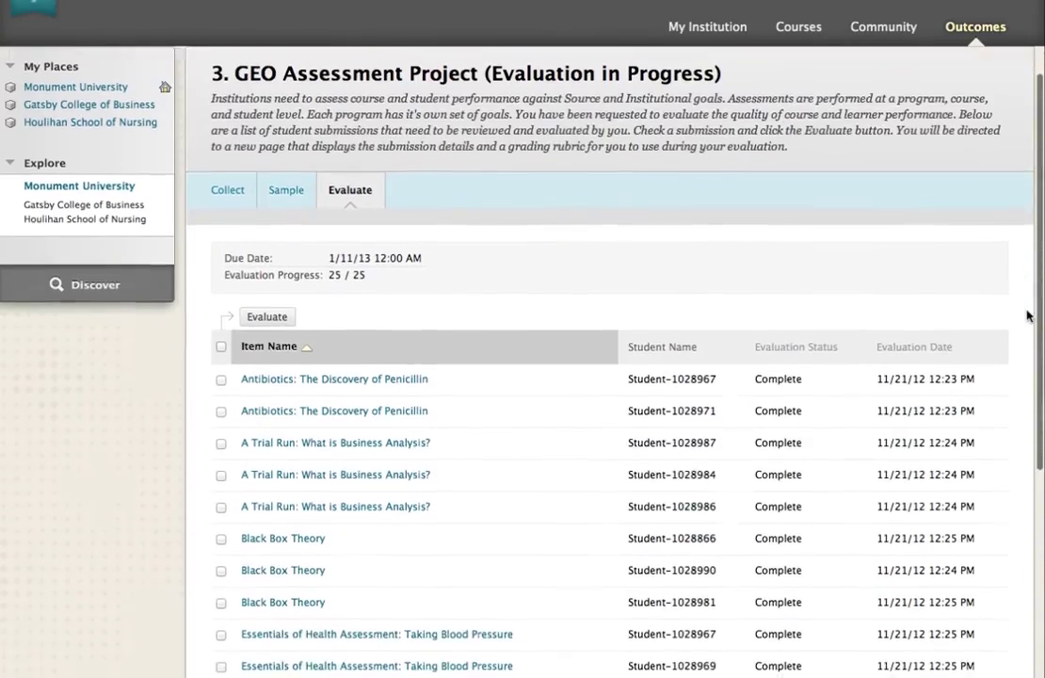
{"action": "scroll", "coordinate": [1028, 316], "scroll_direction": "down", "scroll_amount": 3}
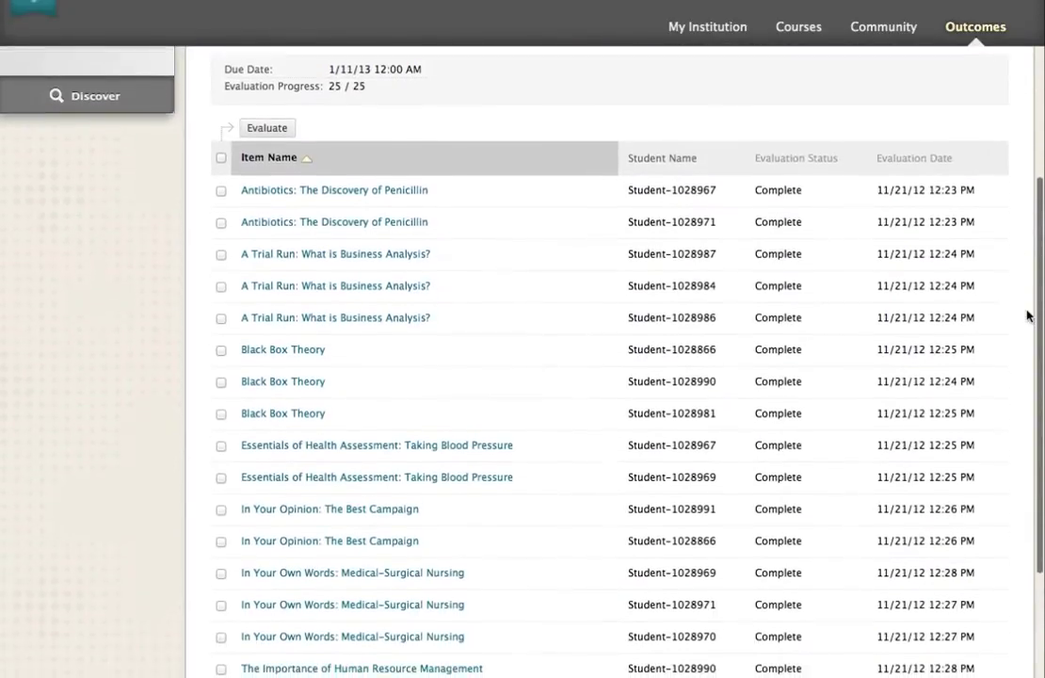
{"action": "scroll", "coordinate": [1027, 316], "scroll_direction": "down", "scroll_amount": 6}
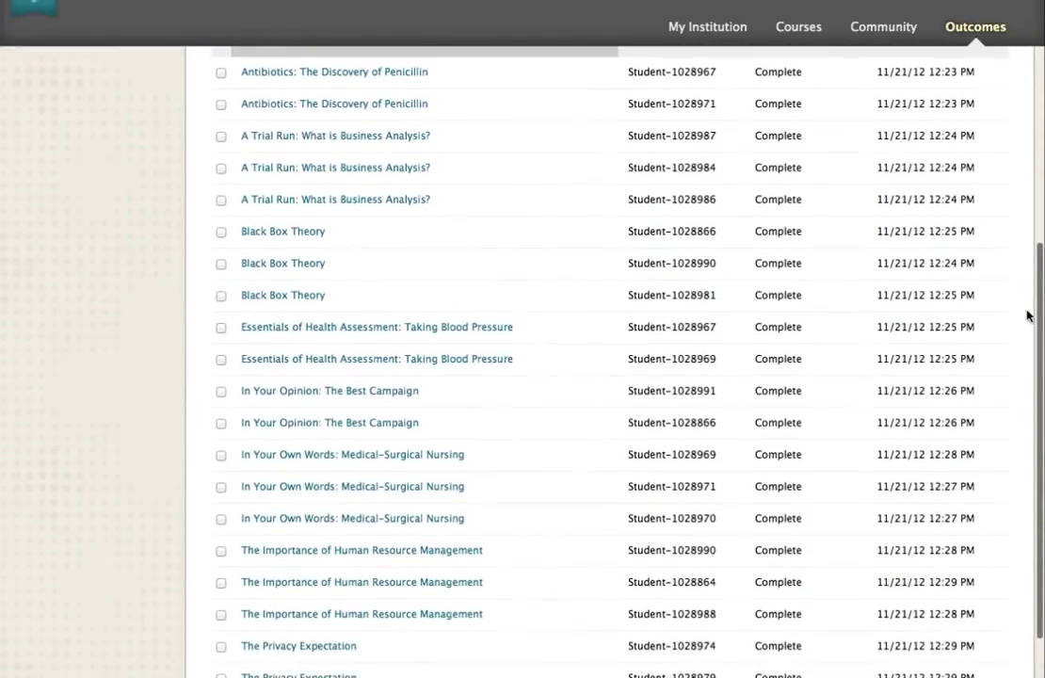
{"action": "scroll", "coordinate": [1027, 315], "scroll_direction": "down", "scroll_amount": 4}
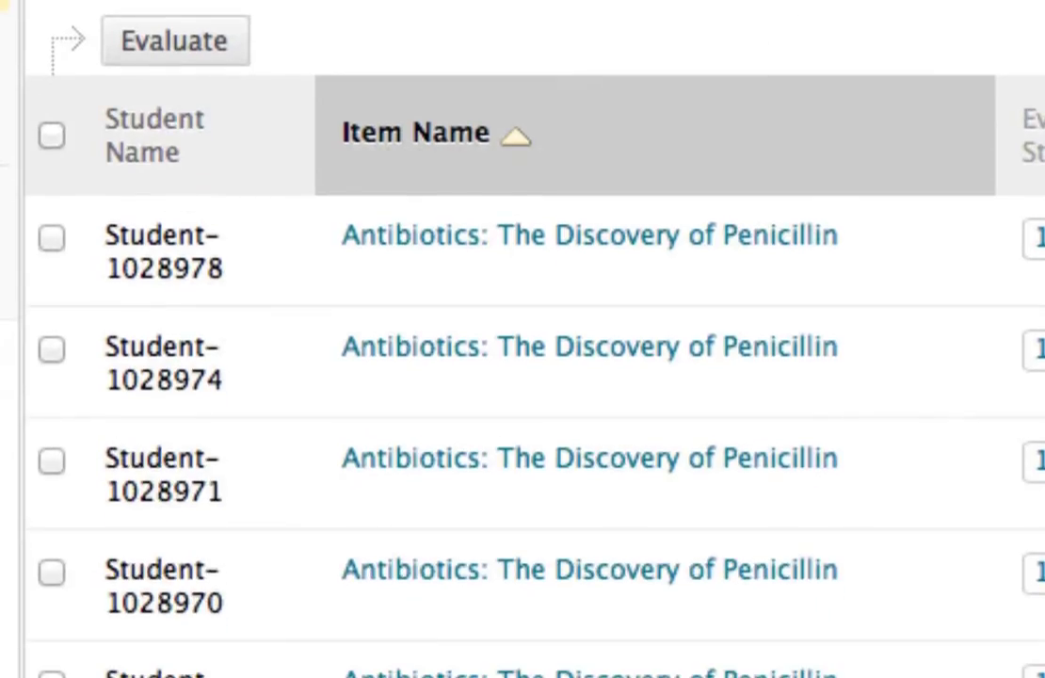
{"action": "left_click", "coordinate": [52, 236]}
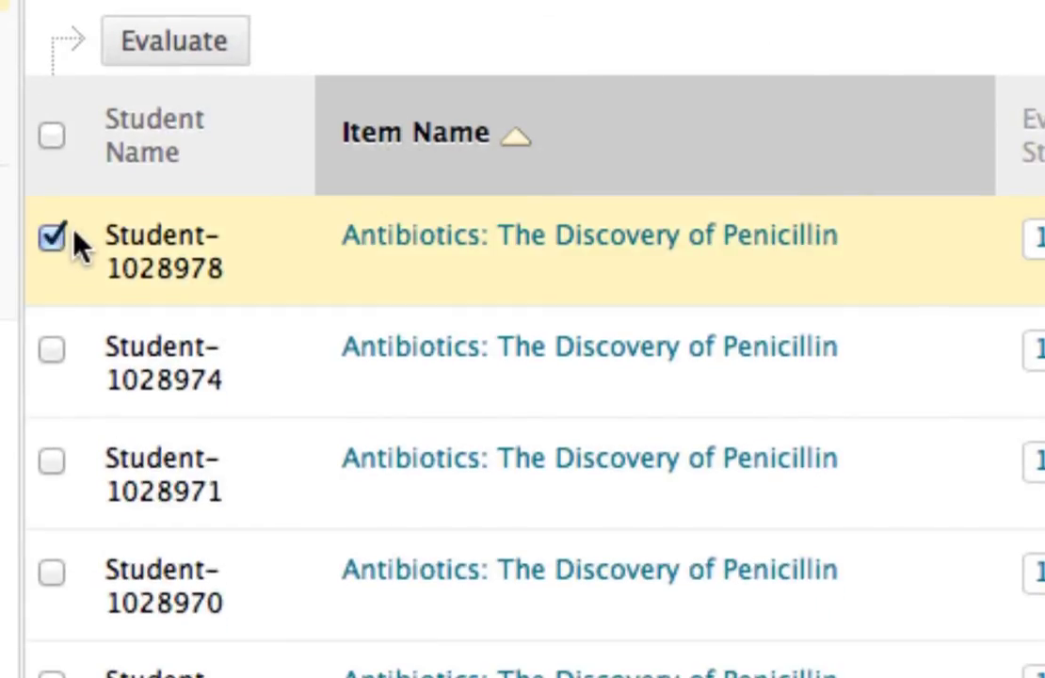
{"action": "left_click", "coordinate": [198, 44]}
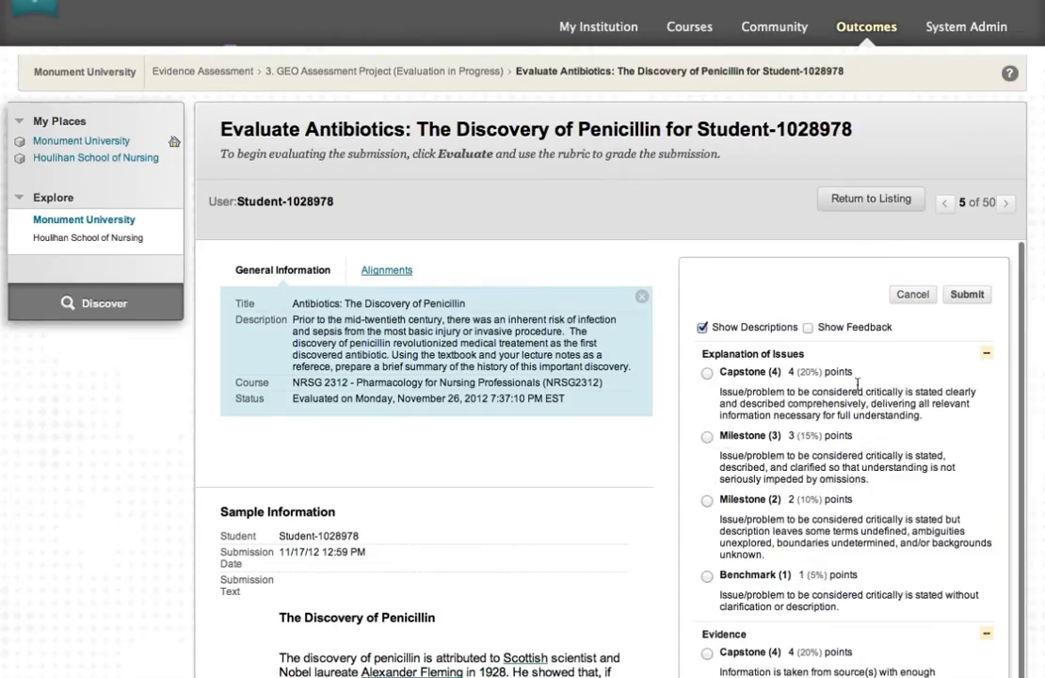
Rate the criteria Milestone 3, Capstone 4, Capstone 4 and Benchmark 1
{"action": "scroll", "coordinate": [829, 391], "scroll_direction": "down", "scroll_amount": 1}
{"action": "left_click", "coordinate": [707, 401]}
{"action": "scroll", "coordinate": [881, 431], "scroll_direction": "down", "scroll_amount": 2}
{"action": "scroll", "coordinate": [880, 430], "scroll_direction": "down", "scroll_amount": 5}
{"action": "left_click", "coordinate": [707, 217]}
{"action": "scroll", "coordinate": [784, 389], "scroll_direction": "down", "scroll_amount": 2}
{"action": "scroll", "coordinate": [784, 389], "scroll_direction": "down", "scroll_amount": 1}
{"action": "left_click", "coordinate": [706, 392]}
{"action": "scroll", "coordinate": [734, 424], "scroll_direction": "down", "scroll_amount": 9}
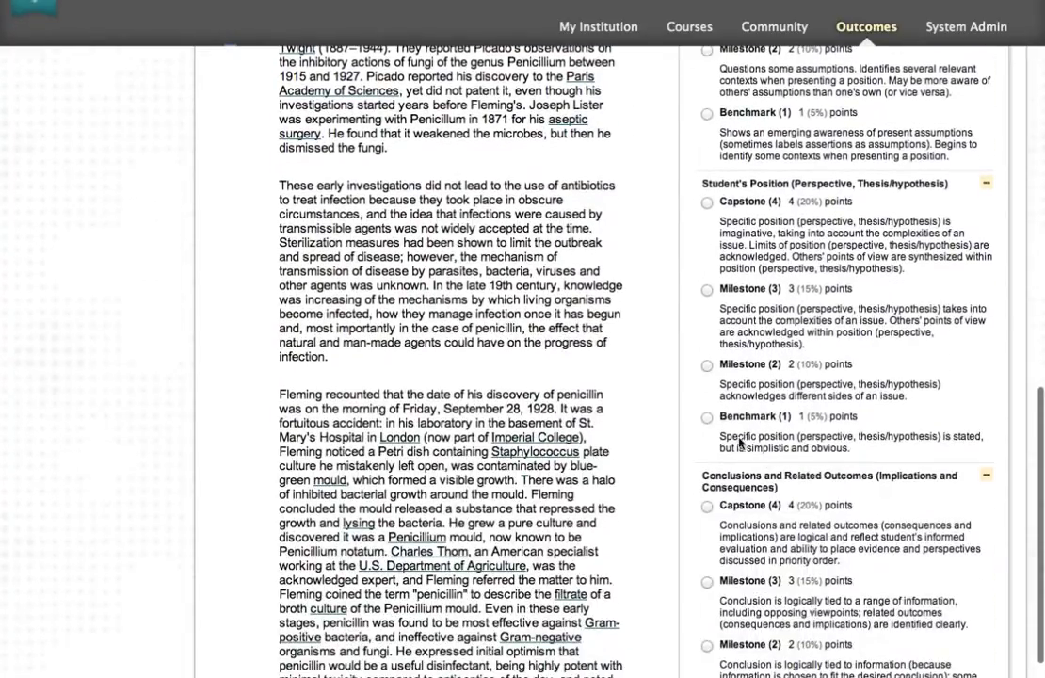
{"action": "left_click", "coordinate": [707, 417]}
{"action": "scroll", "coordinate": [791, 452], "scroll_direction": "down", "scroll_amount": 5}
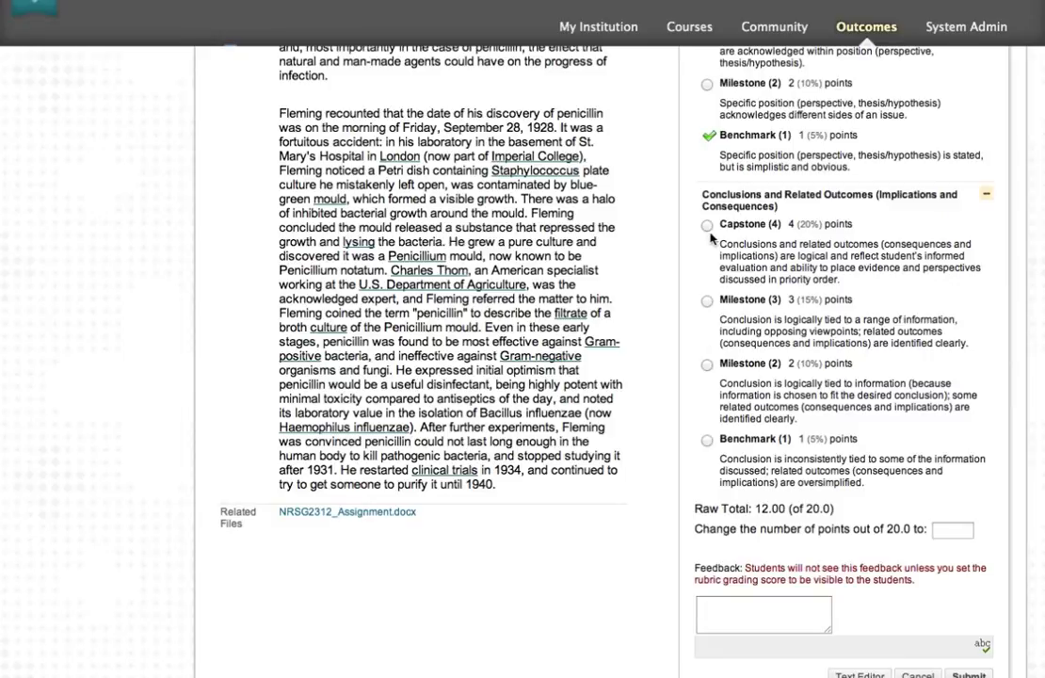
Rate Conclusions at Capstone (4), then begin a session report in PDF format
{"action": "left_click", "coordinate": [707, 225]}
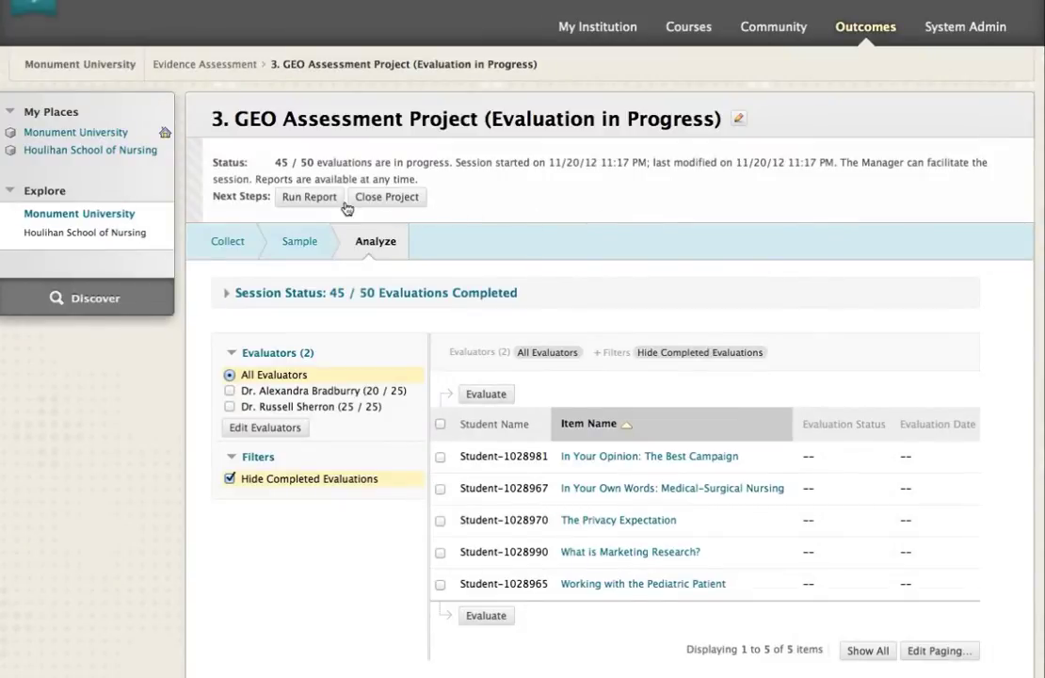
{"action": "left_click", "coordinate": [330, 201]}
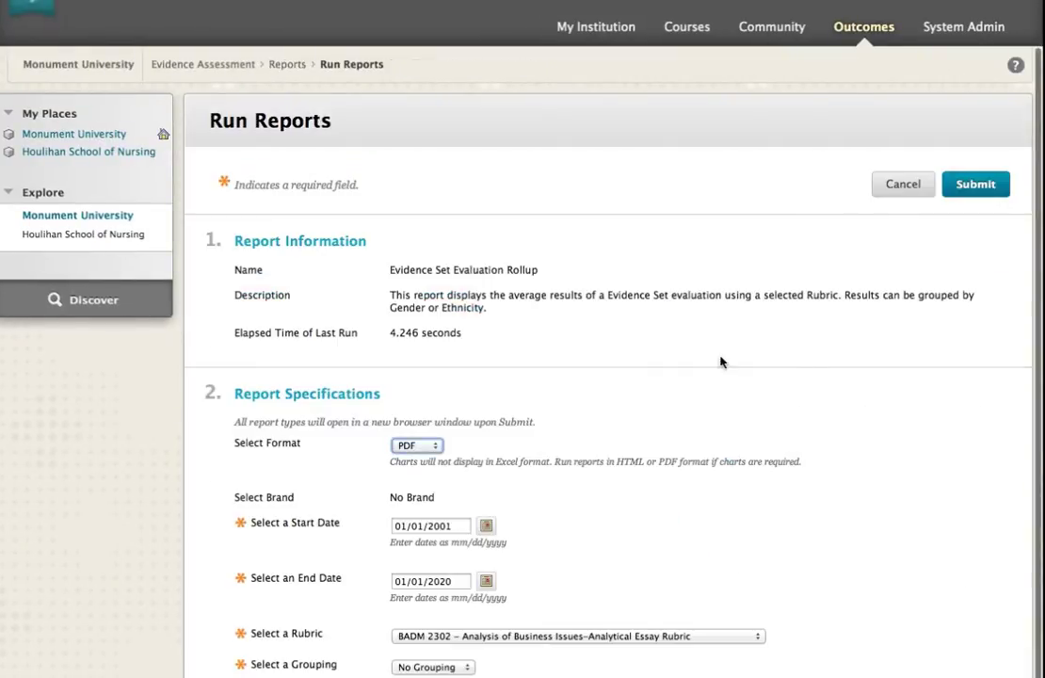
{"action": "scroll", "coordinate": [604, 394], "scroll_direction": "down", "scroll_amount": 3}
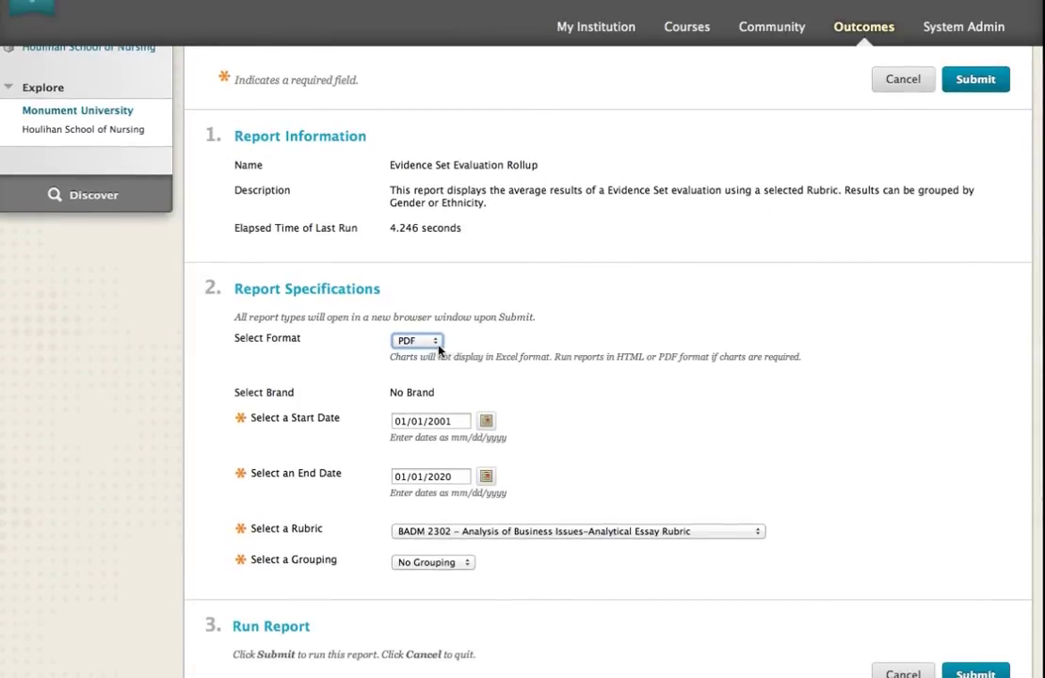
{"action": "left_click", "coordinate": [436, 344]}
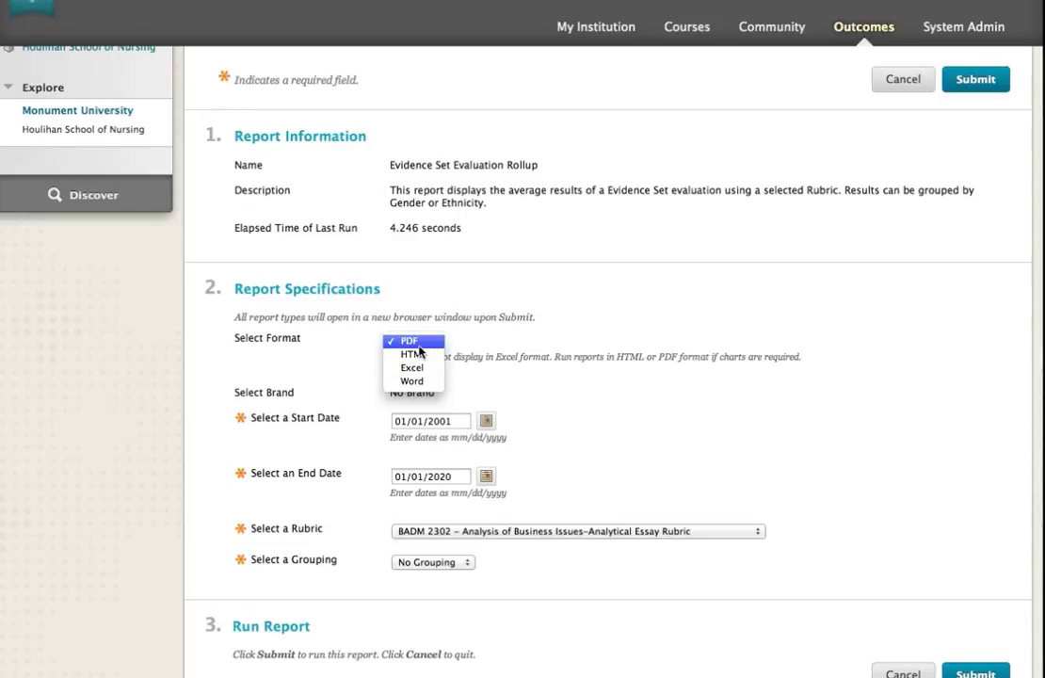
{"action": "left_click", "coordinate": [412, 342]}
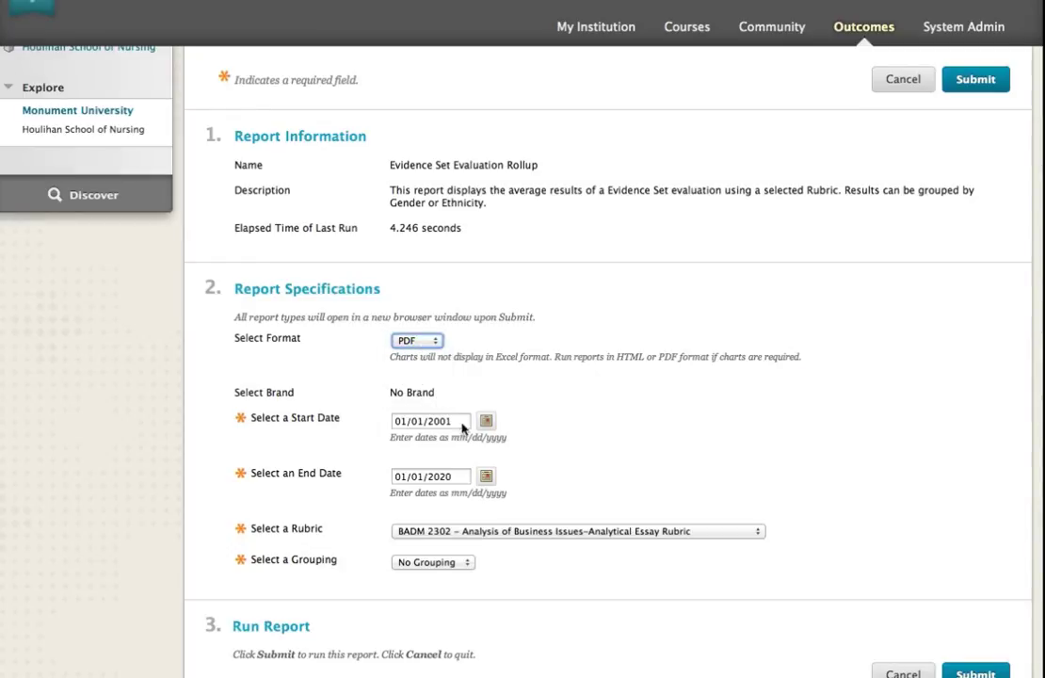
Choose the Critical Thinking VALUE Rubric and group report results by Ethnicity
{"action": "left_click", "coordinate": [524, 534]}
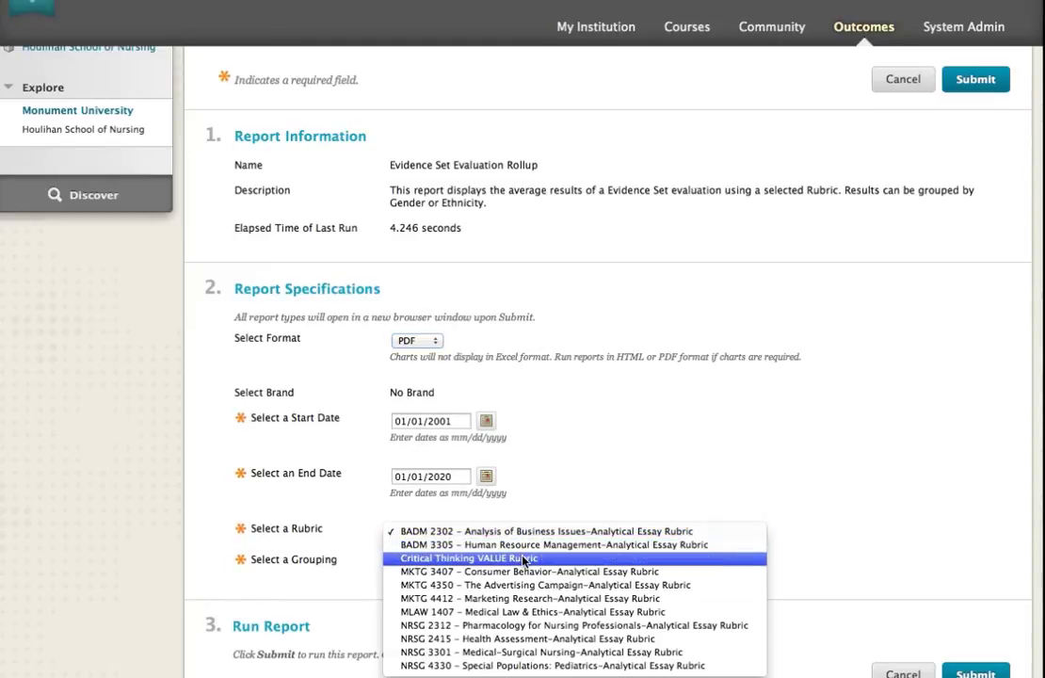
{"action": "left_click", "coordinate": [524, 560]}
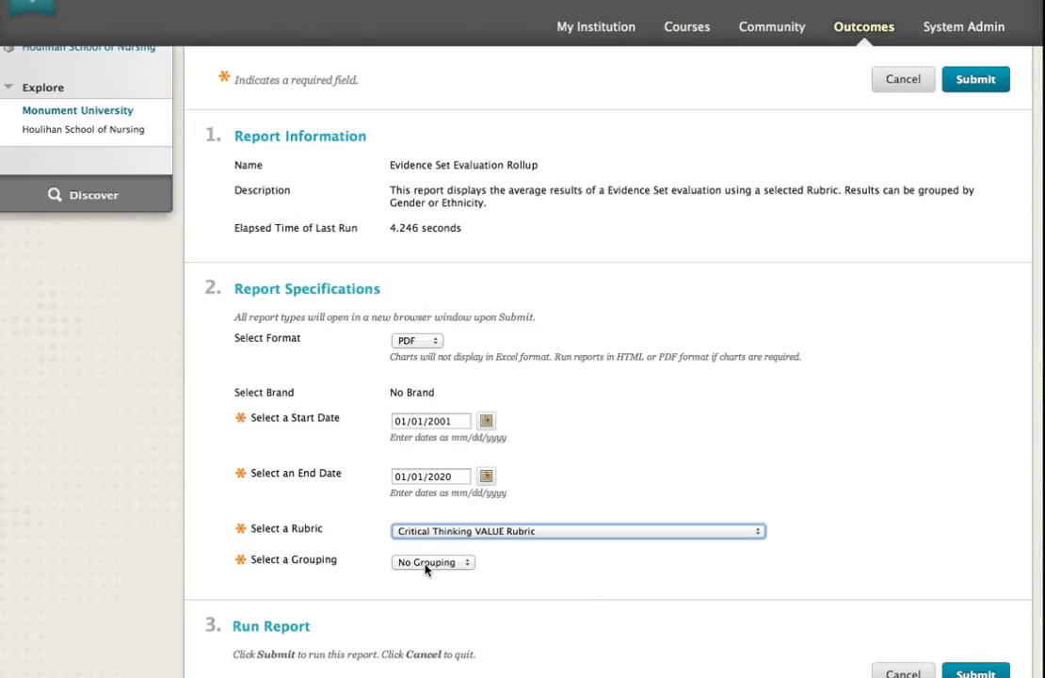
{"action": "left_click", "coordinate": [426, 563]}
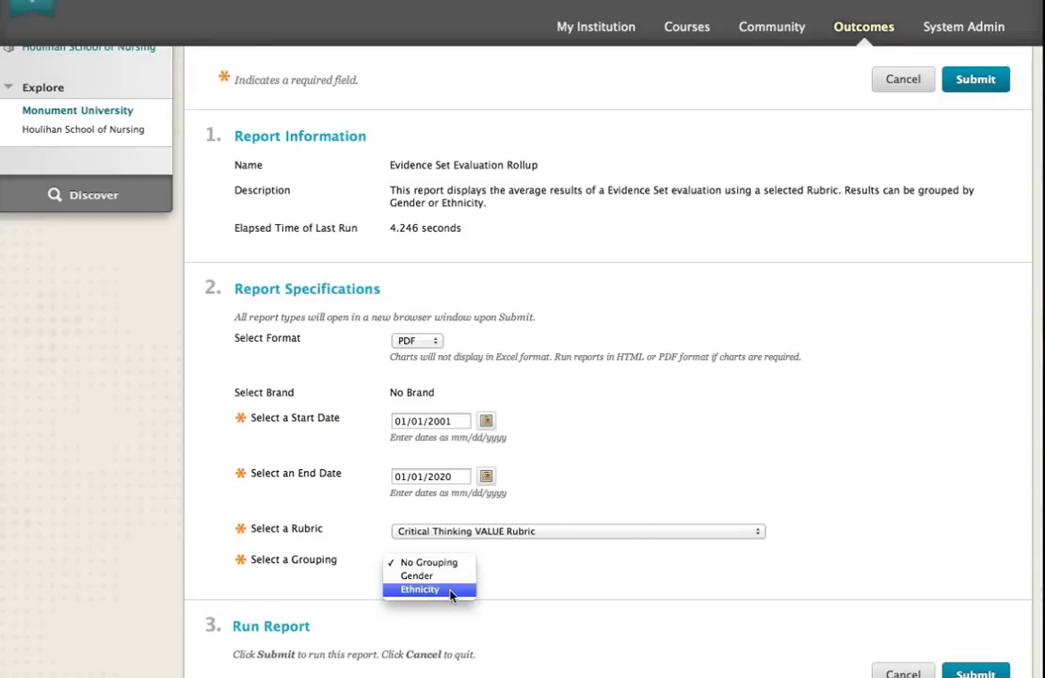
{"action": "left_click", "coordinate": [454, 592]}
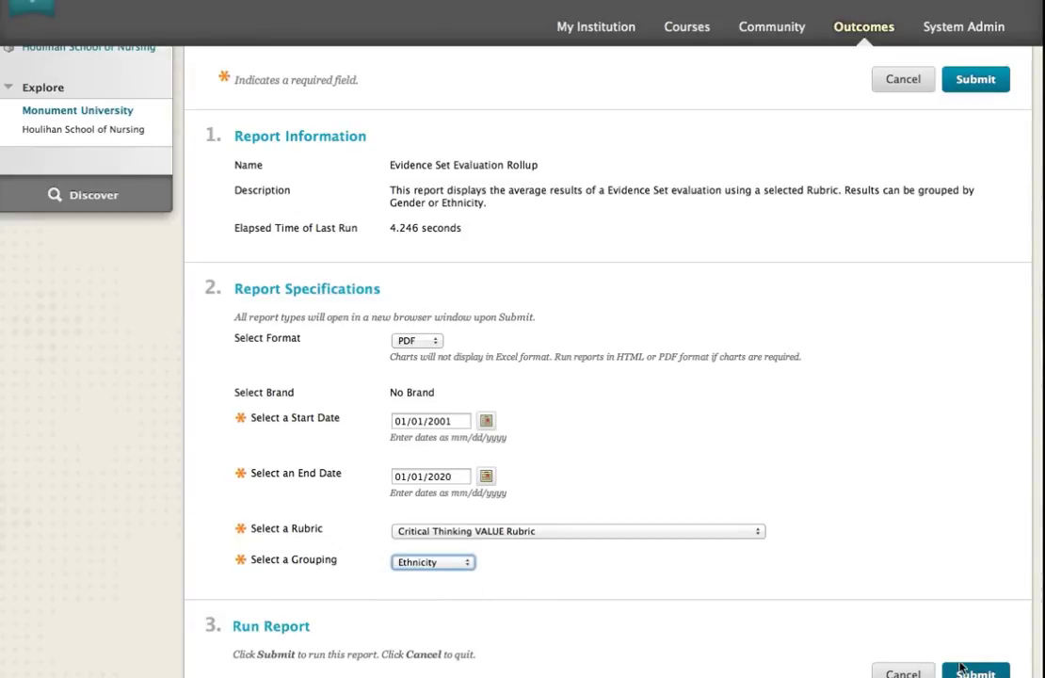